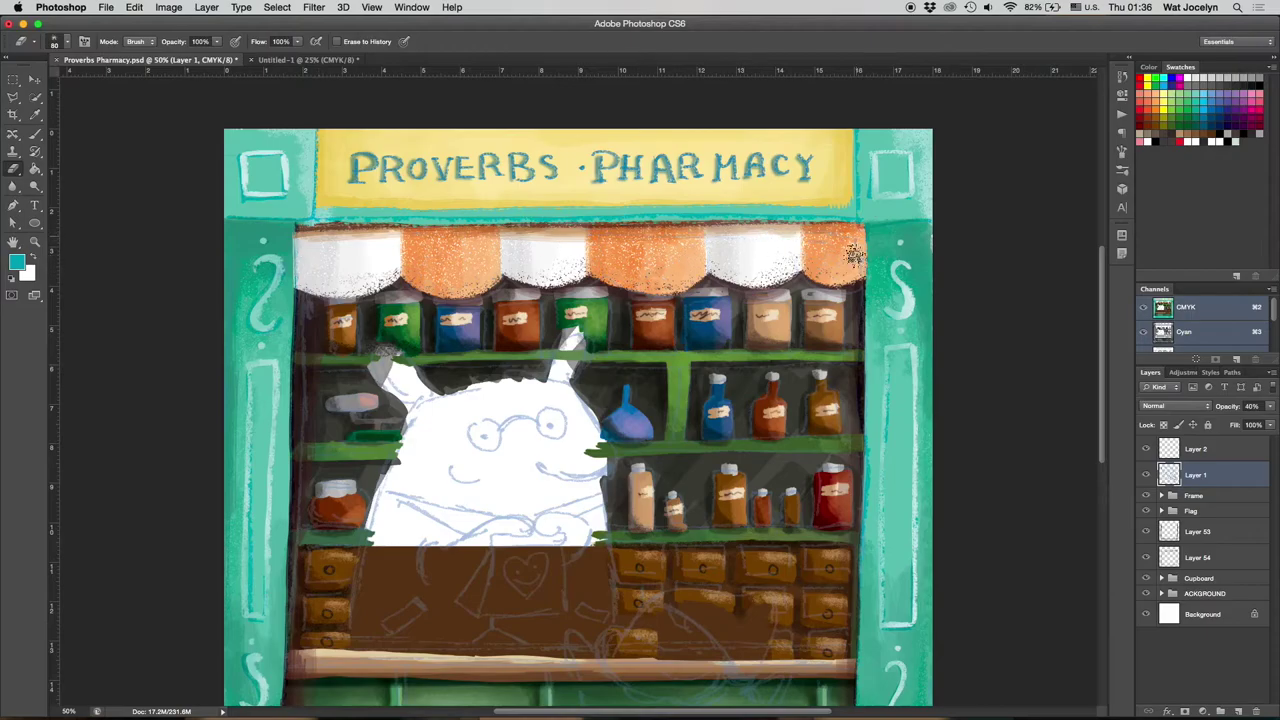
On a new layer, paint beige over the rabbit's ear with a textured brush.
left_click(1237, 711, "super")
left_click(1183, 128)
key("b")
left_click(54, 41)
double_click(155, 288)
left_click_drag(420, 292, 378, 250)
Switch to a rougher 39 px brush tip and fill the ear, left side and face beige.
key("F5")
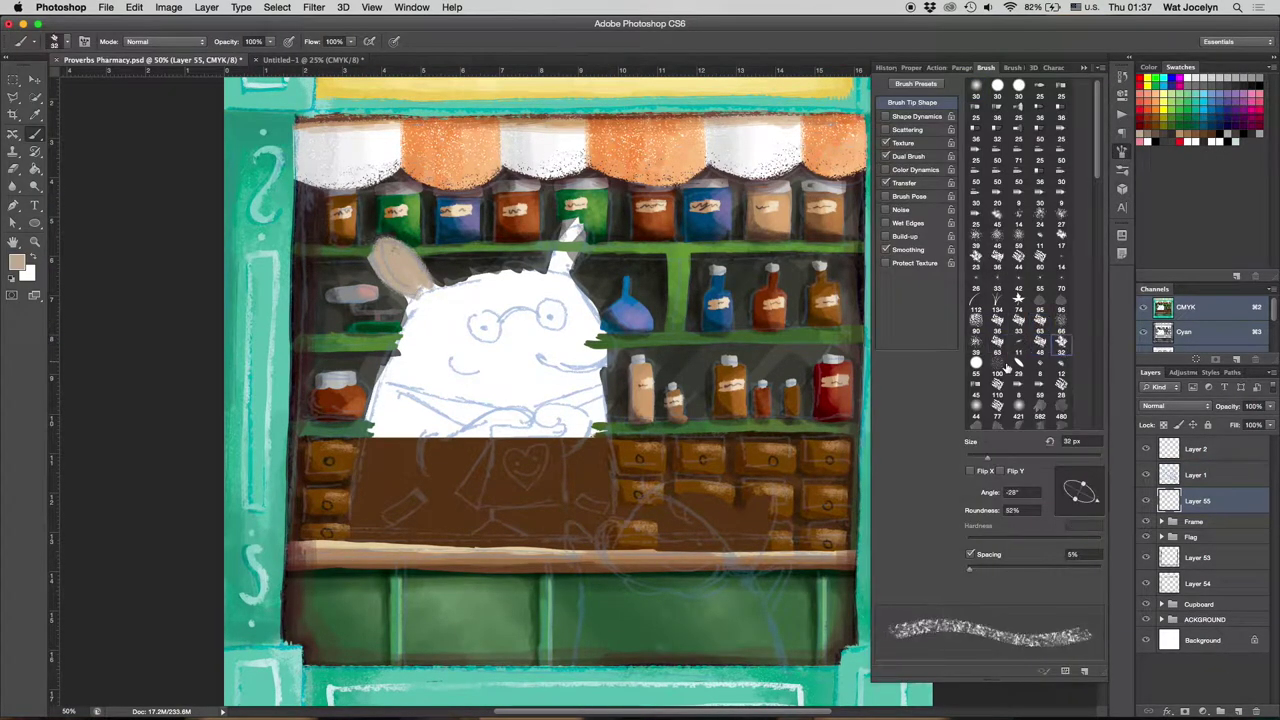
left_click(978, 241)
left_click_drag(436, 288, 400, 360)
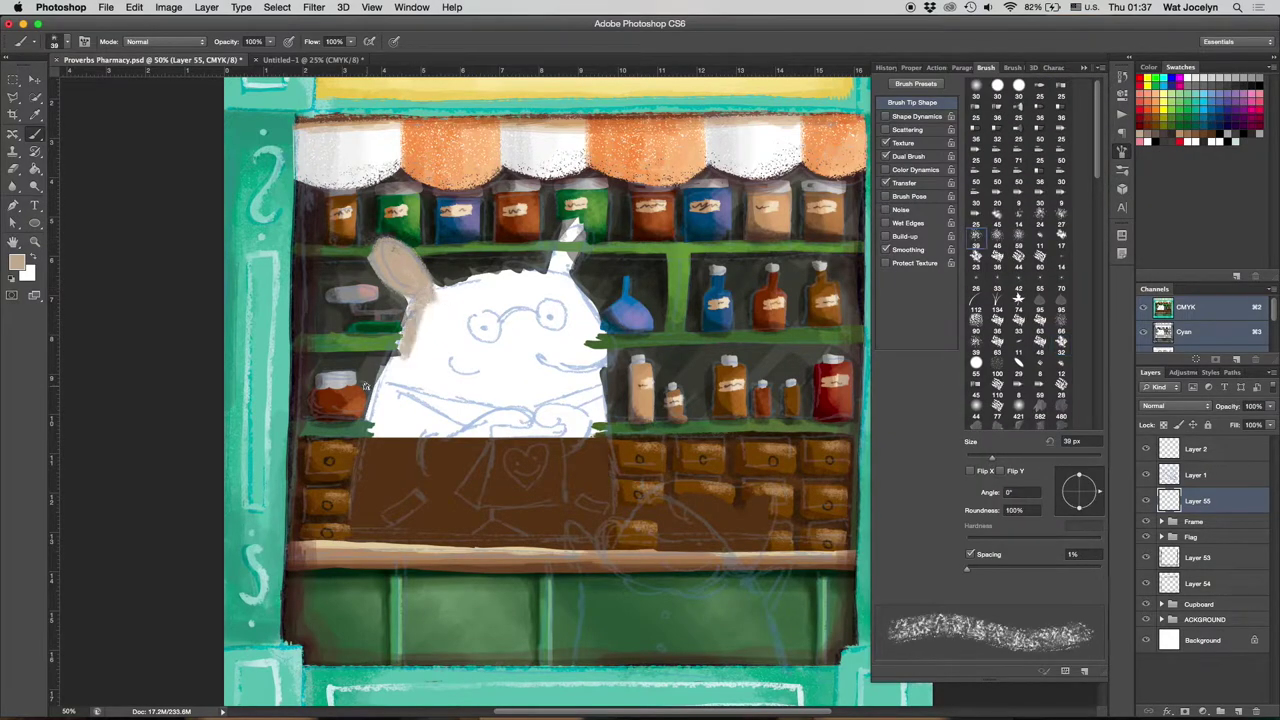
mouse_move(397, 287)
left_mouse_down()
mouse_move(480, 395)
mouse_move(540, 280)
left_mouse_up()
left_click(997, 323)
left_click(996, 325)
scroll(1090, 178, "down", 2)
left_click(1086, 67)
Paint beige over the other ear, the right side, the cheeks and the crossed arm.
mouse_move(552, 222)
left_mouse_down()
mouse_move(572, 290)
mouse_move(560, 370)
left_mouse_up()
left_click_drag(600, 290, 595, 395)
left_click_drag(420, 320, 570, 400)
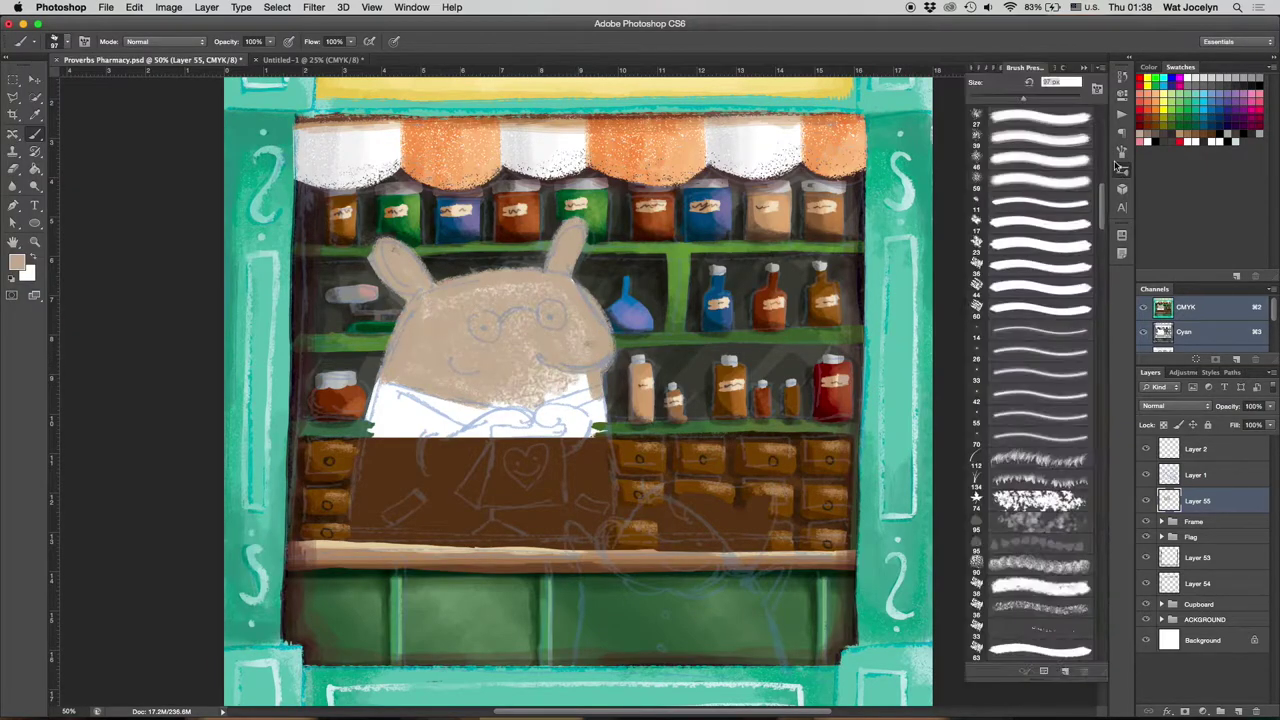
left_click_drag(520, 320, 496, 301)
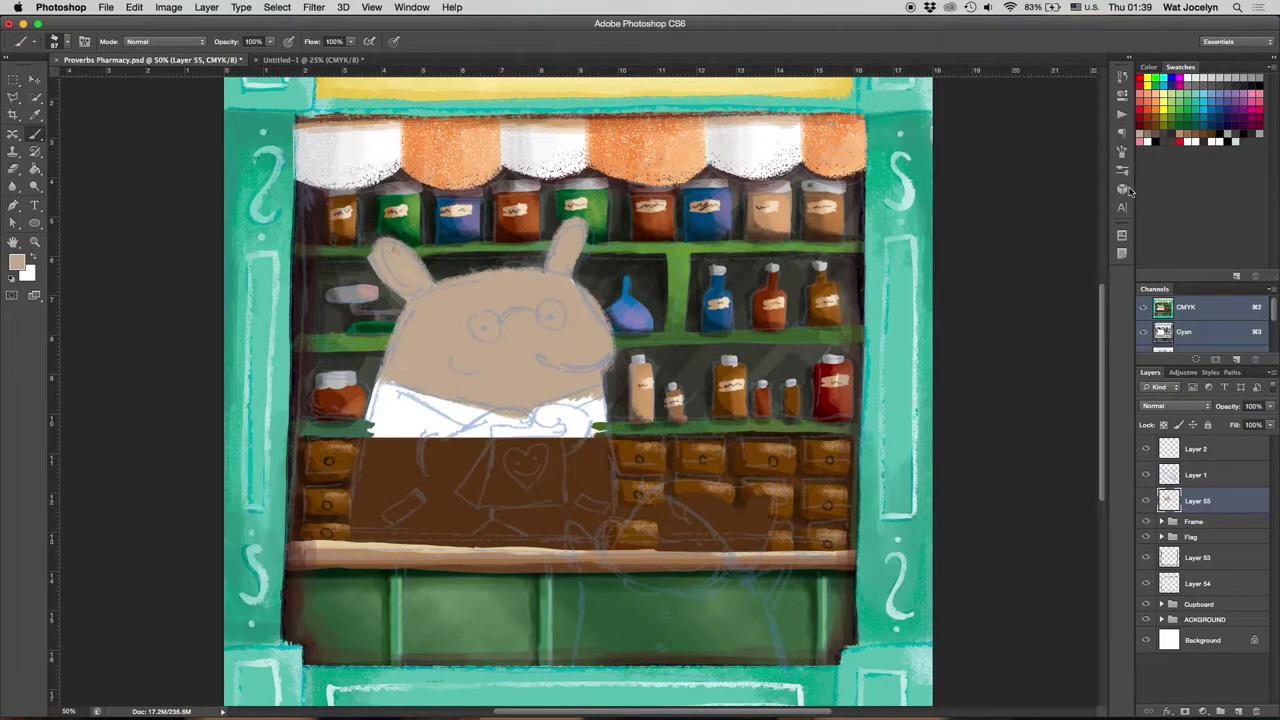
mouse_move(505, 418)
left_mouse_down()
mouse_move(430, 470)
mouse_move(575, 412)
left_mouse_up()
left_click(1238, 711)
With a soft dark brown brush at 44% opacity, shade the head top, ears and right side.
left_click(66, 41)
left_click(66, 41)
left_click(1148, 105)
key("4")
key("4")
mouse_move(450, 285)
left_mouse_down()
mouse_move(535, 300)
mouse_move(540, 315)
mouse_move(380, 245)
left_mouse_up()
mouse_move(560, 220)
left_mouse_down()
mouse_move(467, 298)
mouse_move(595, 360)
left_mouse_up()
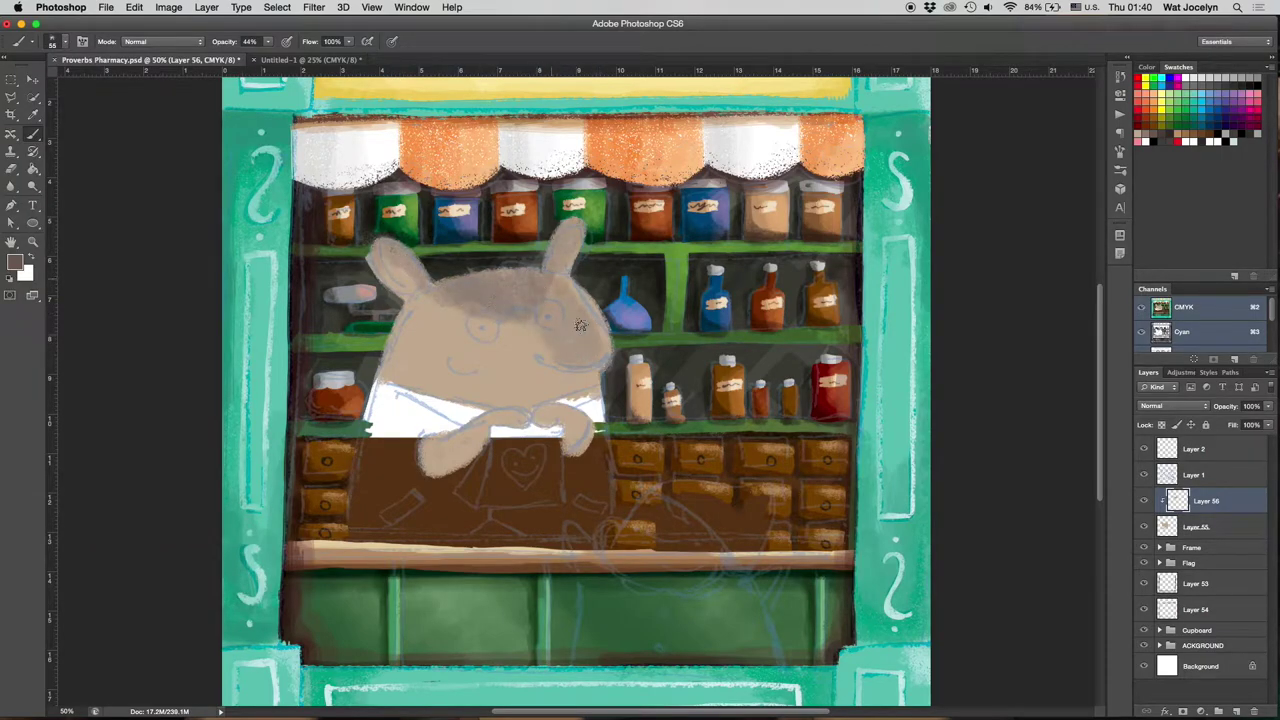
left_click_drag(600, 300, 558, 310)
Shade the left side of the face, the arms and the lower body dark brown.
left_click_drag(405, 318, 445, 470)
left_click_drag(590, 400, 450, 440)
left_click_drag(528, 400, 463, 396)
mouse_move(450, 313)
left_mouse_down()
mouse_move(525, 345)
mouse_move(415, 385)
left_mouse_up()
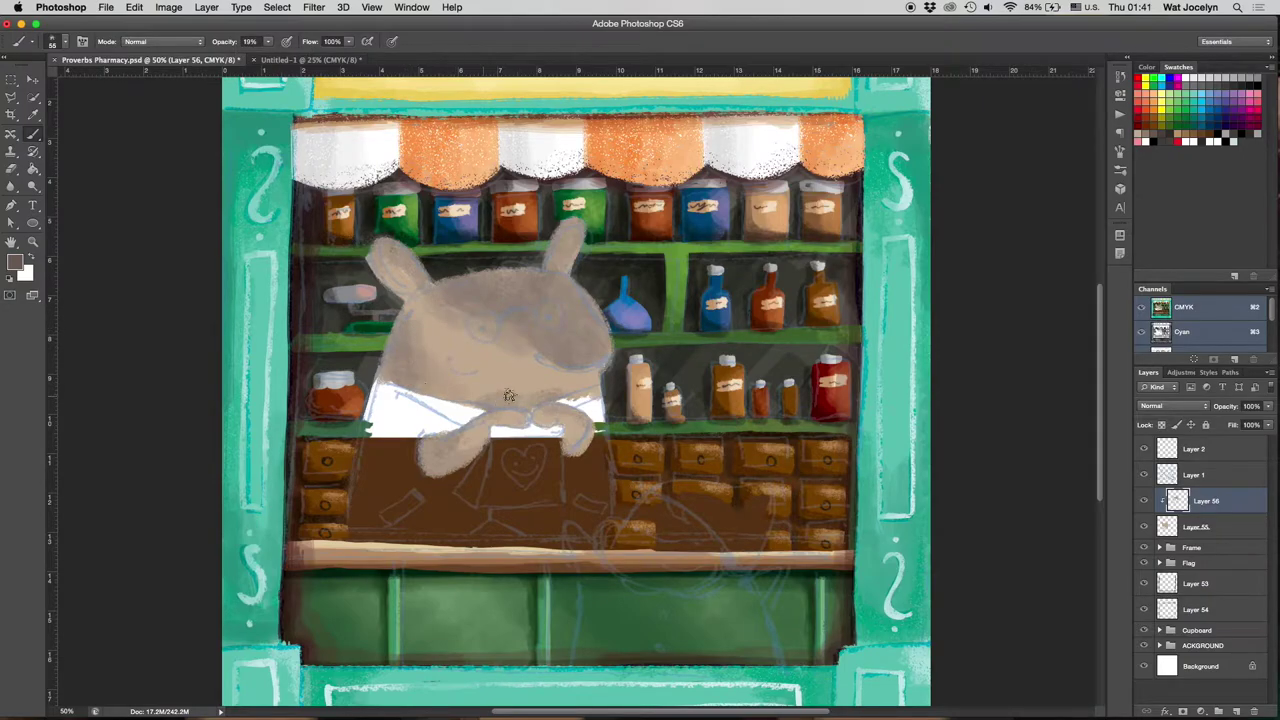
left_click_drag(525, 395, 478, 395)
Set the shading layer to Multiply and erase shading to reveal the glasses and smile.
key("shift+alt+m")
left_click(268, 41)
key("e")
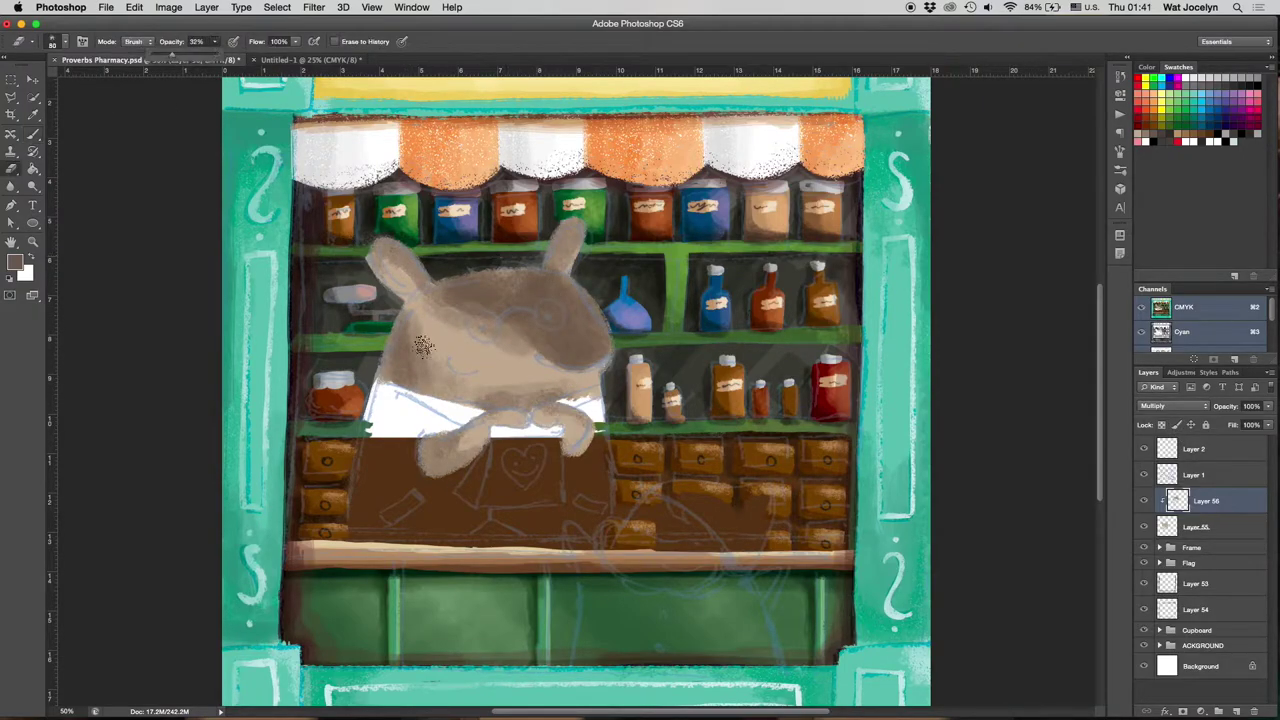
left_click_drag(420, 320, 420, 385)
key("b")
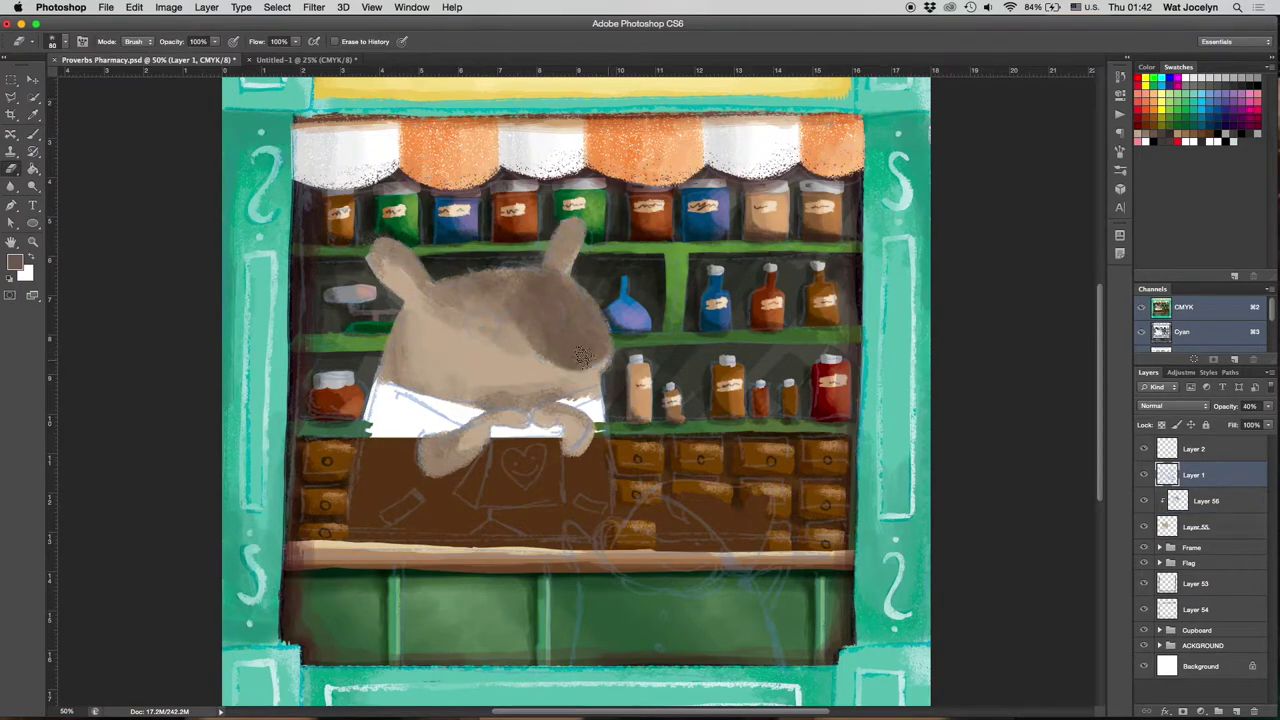
Add a clipped Multiply layer and deepen the head and nose at 24% brush opacity.
key("ctrl+shift+alt+n")
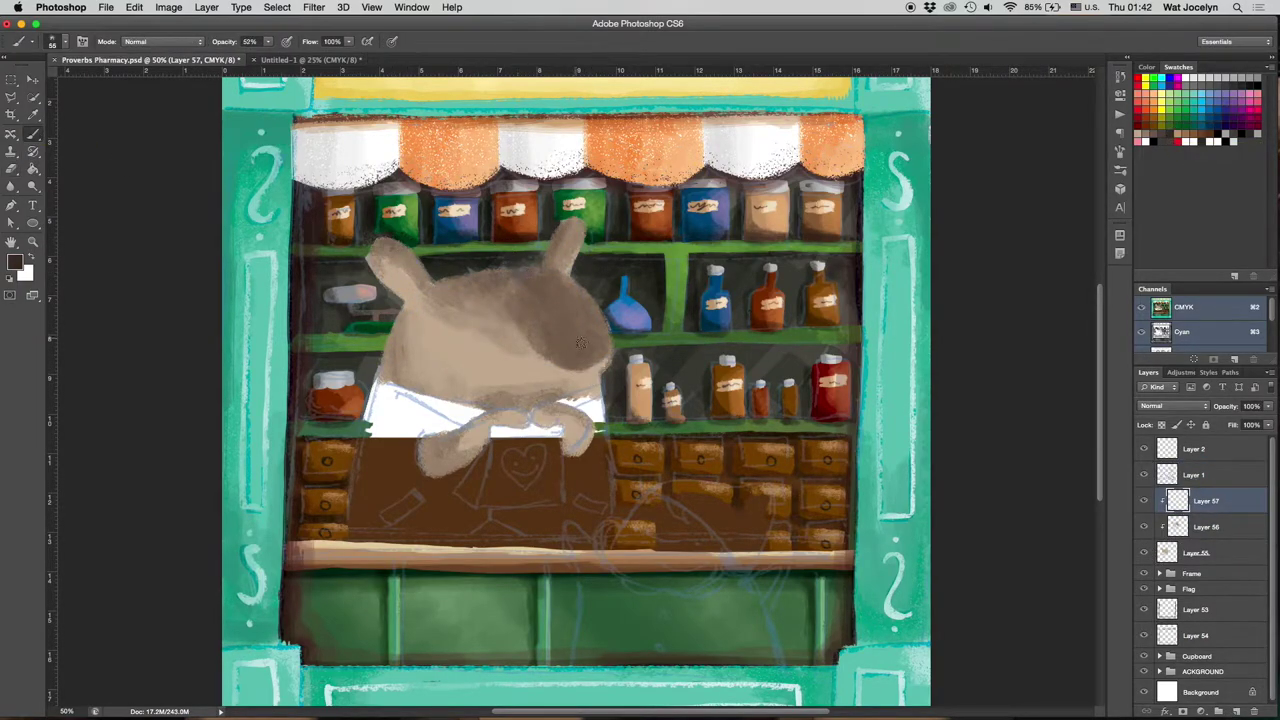
key("shift+alt+m")
key("2")
key("4")
left_click_drag(605, 340, 567, 305)
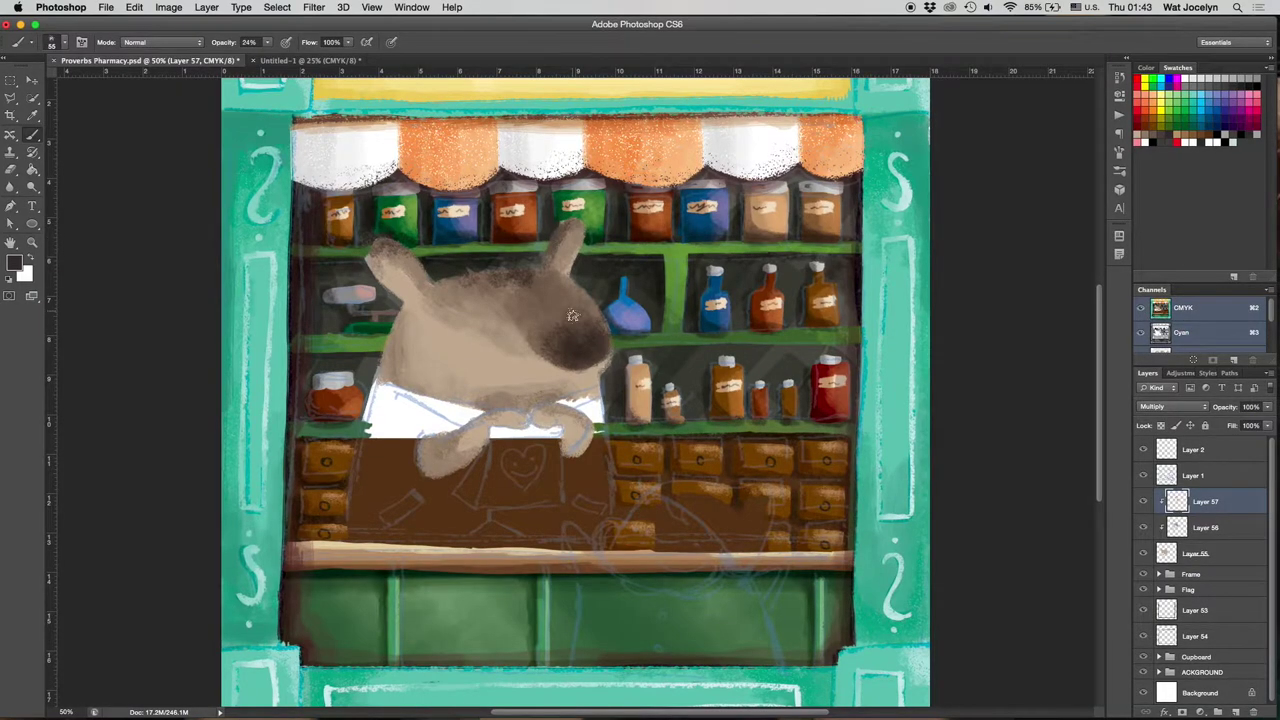
key("bracketleft")
key("bracketleft")
key("bracketleft")
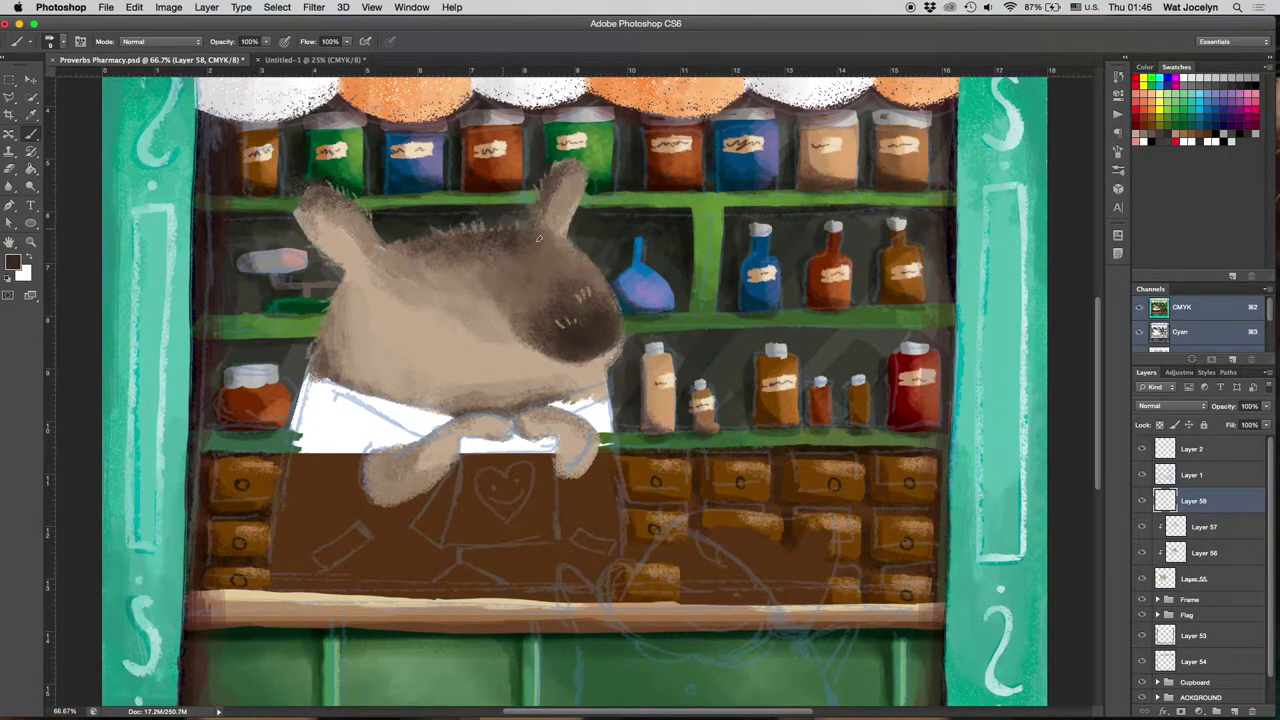
Sample the tan fur at 53% opacity and paint lighter fur on the back on a new clipped layer.
left_click(543, 278, "alt")
scroll(447, 449, "up", 1)
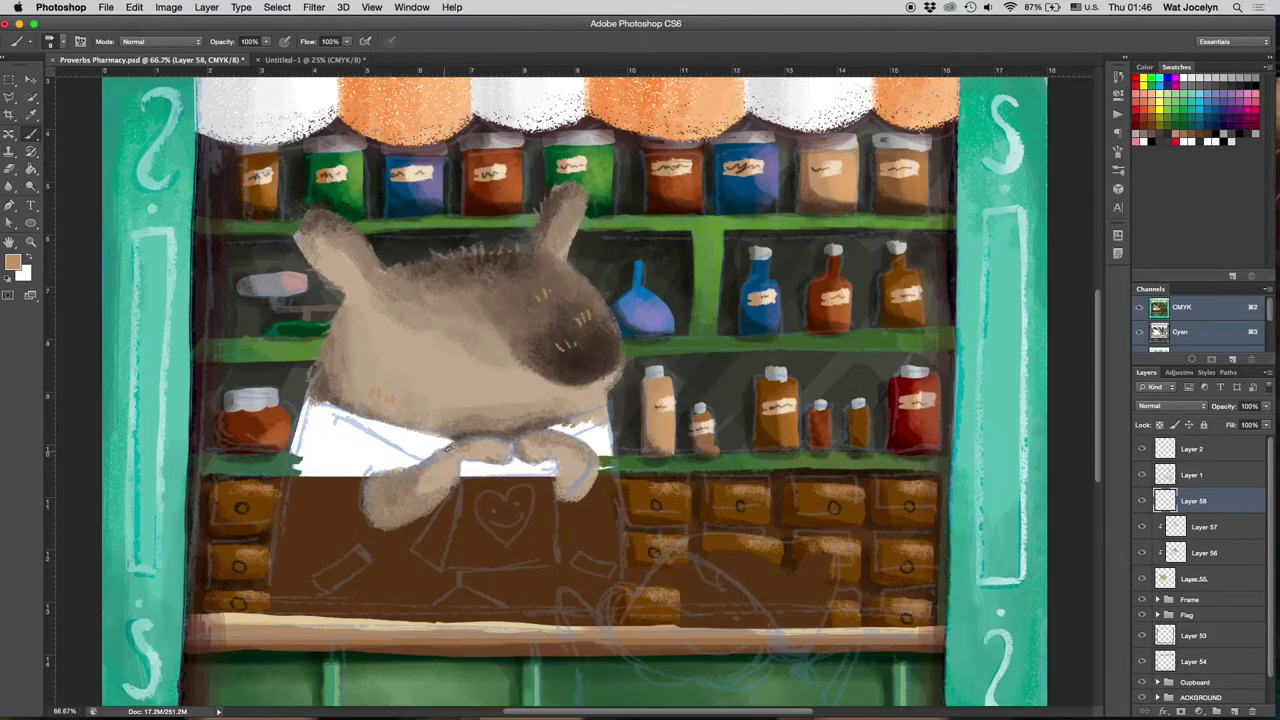
key("5")
key("3")
left_click(548, 342, "alt")
left_click(622, 340, "ctrl")
key("ctrl+shift+alt+n")
right_click(339, 268)
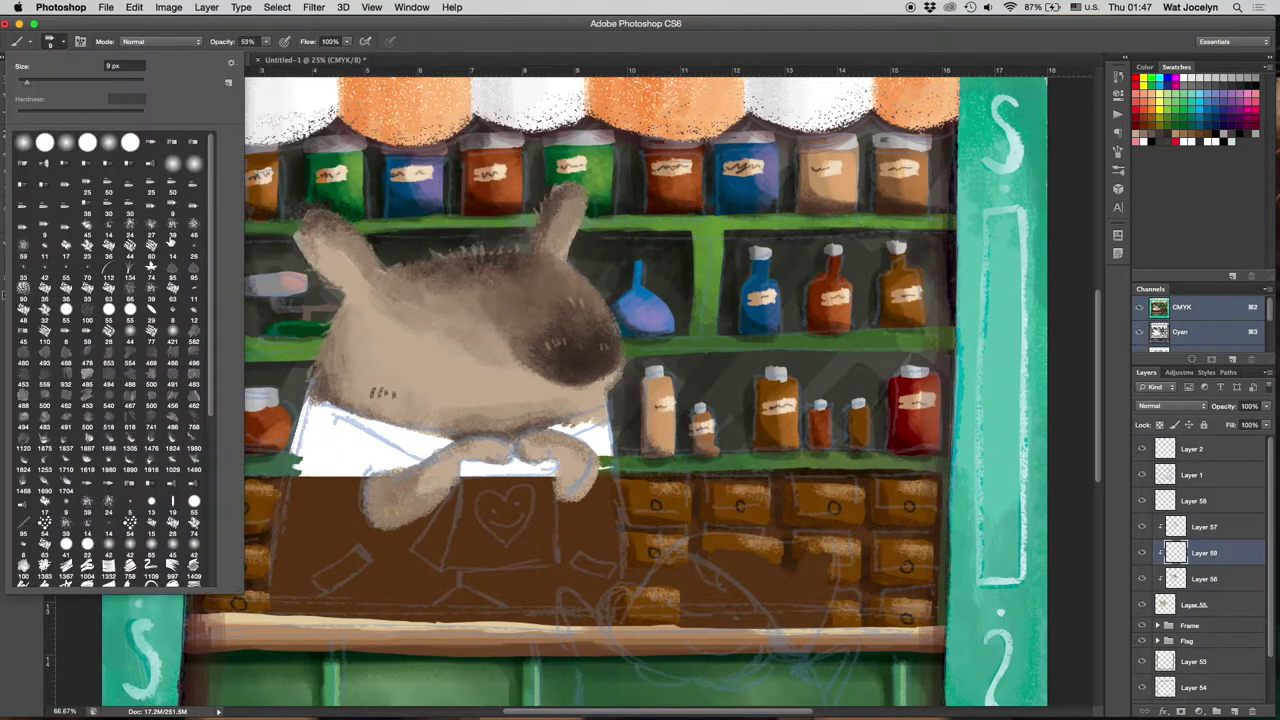
key("Return")
left_click_drag(508, 238, 590, 300)
Set the highlight layer to Screen at 59% opacity and the brush to 52%.
left_click(1170, 406)
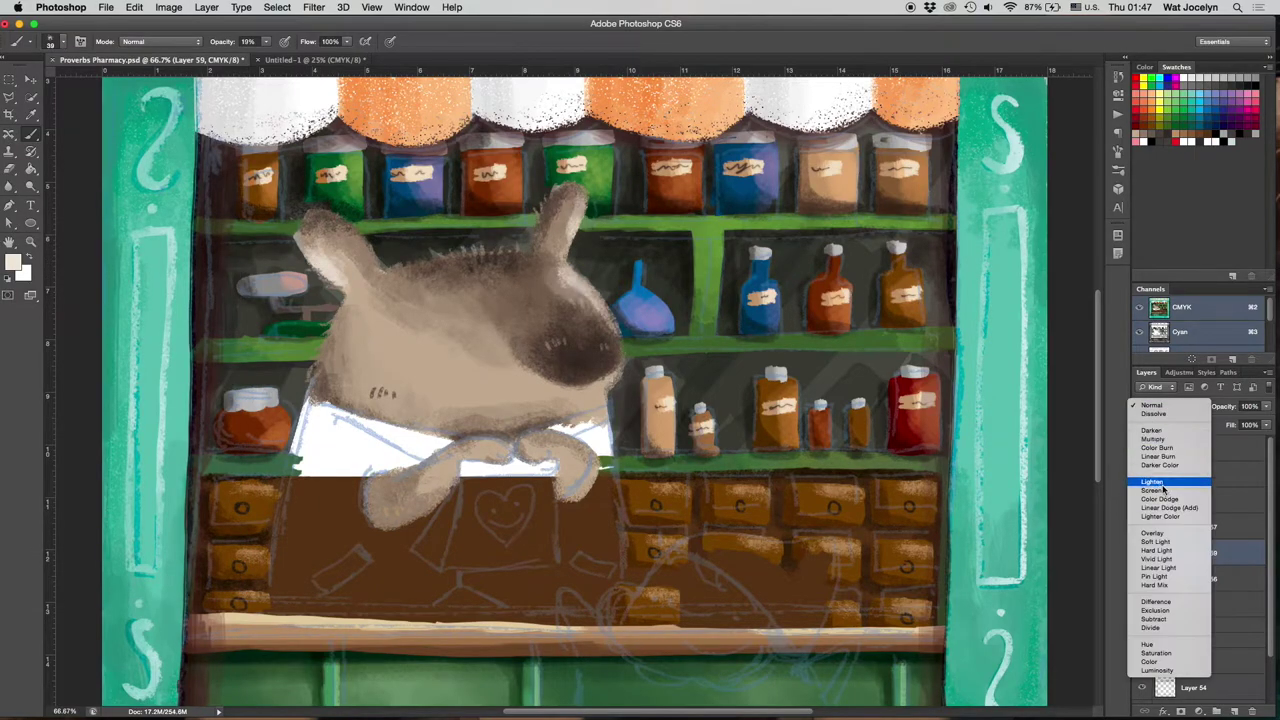
left_click(1160, 491)
left_click_drag(1222, 406, 1210, 406)
scroll(612, 372, "down", 2)
key("5")
key("2")
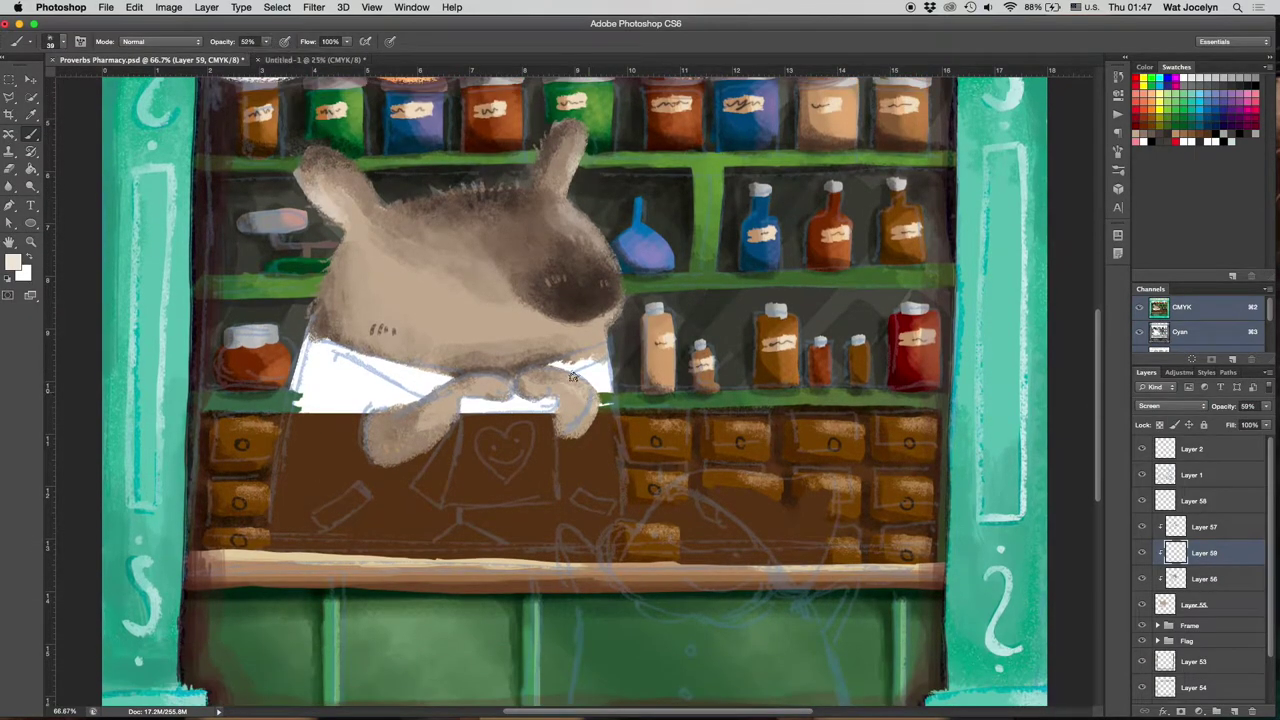
Paint a light shape at the counter's edge on the base fur layer at full opacity.
key("ctrl+shift+alt+n")
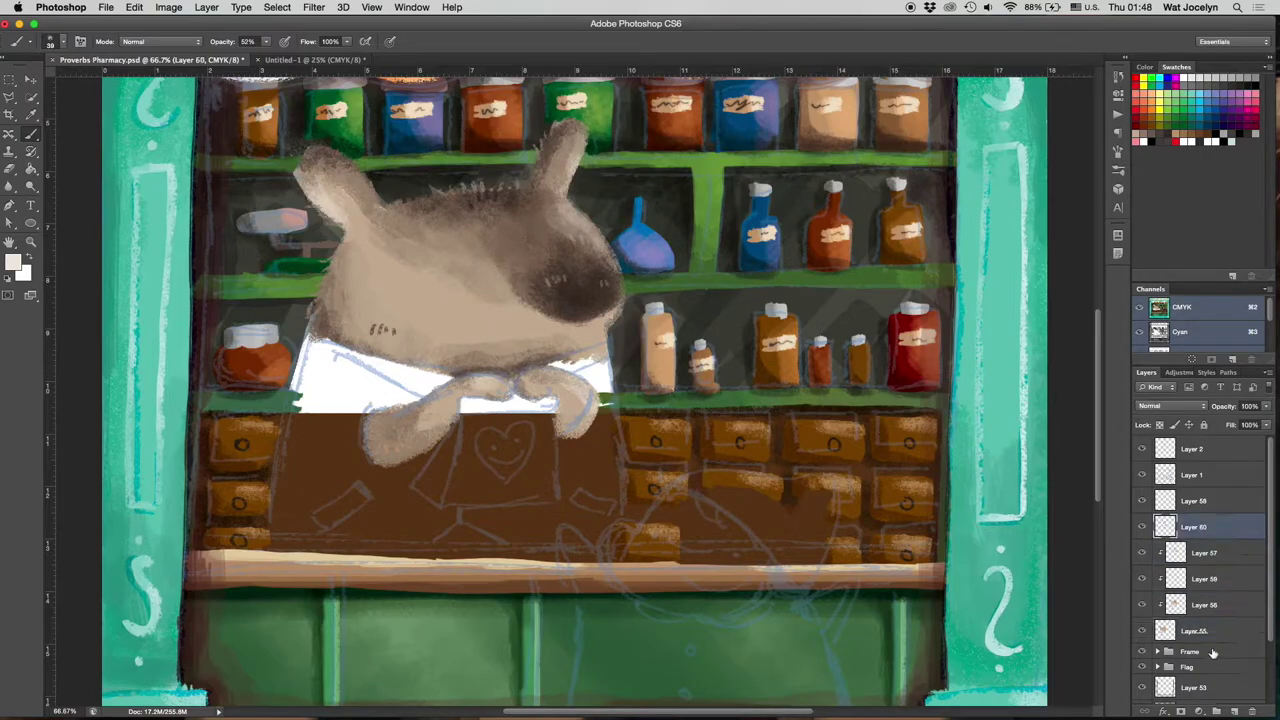
left_click(1200, 631)
key("0")
left_click_drag(430, 548, 490, 525)
Sample dark brown at 24% opacity, then select the new empty layer and pick light grey-blue.
left_click(487, 548, "alt")
key("2")
key("4")
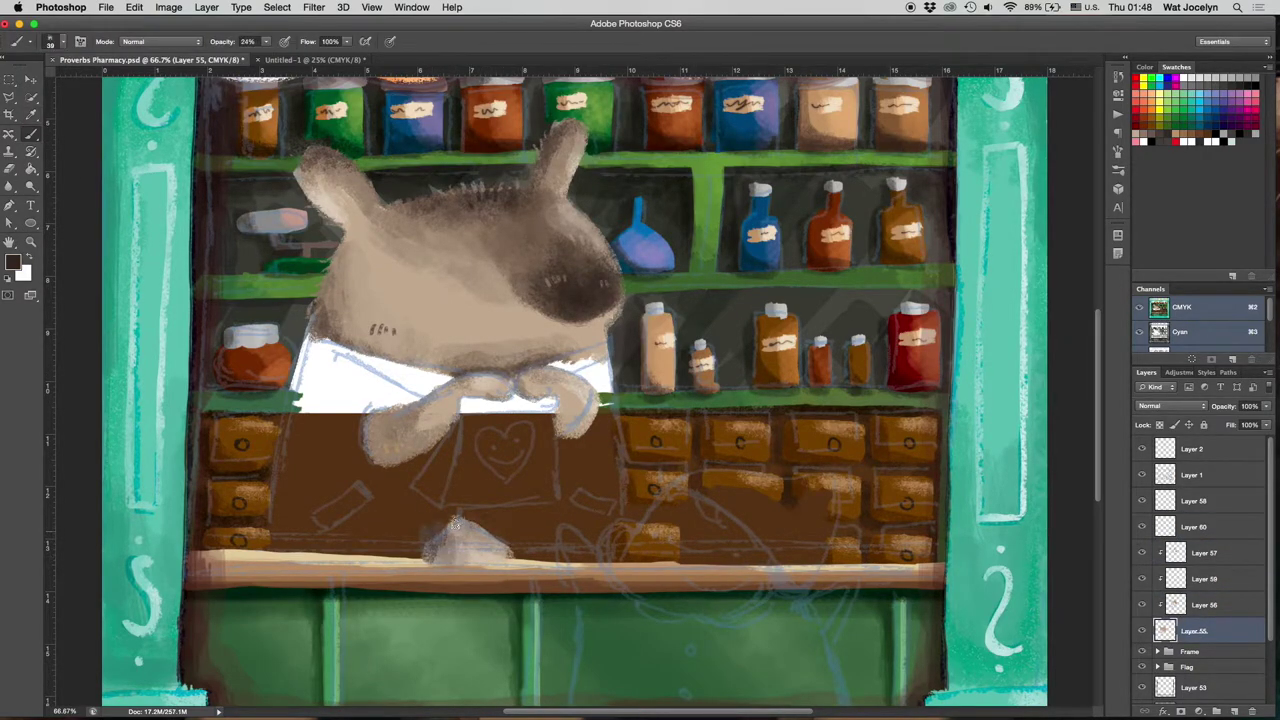
left_click(1195, 527)
left_click(419, 170, "alt")
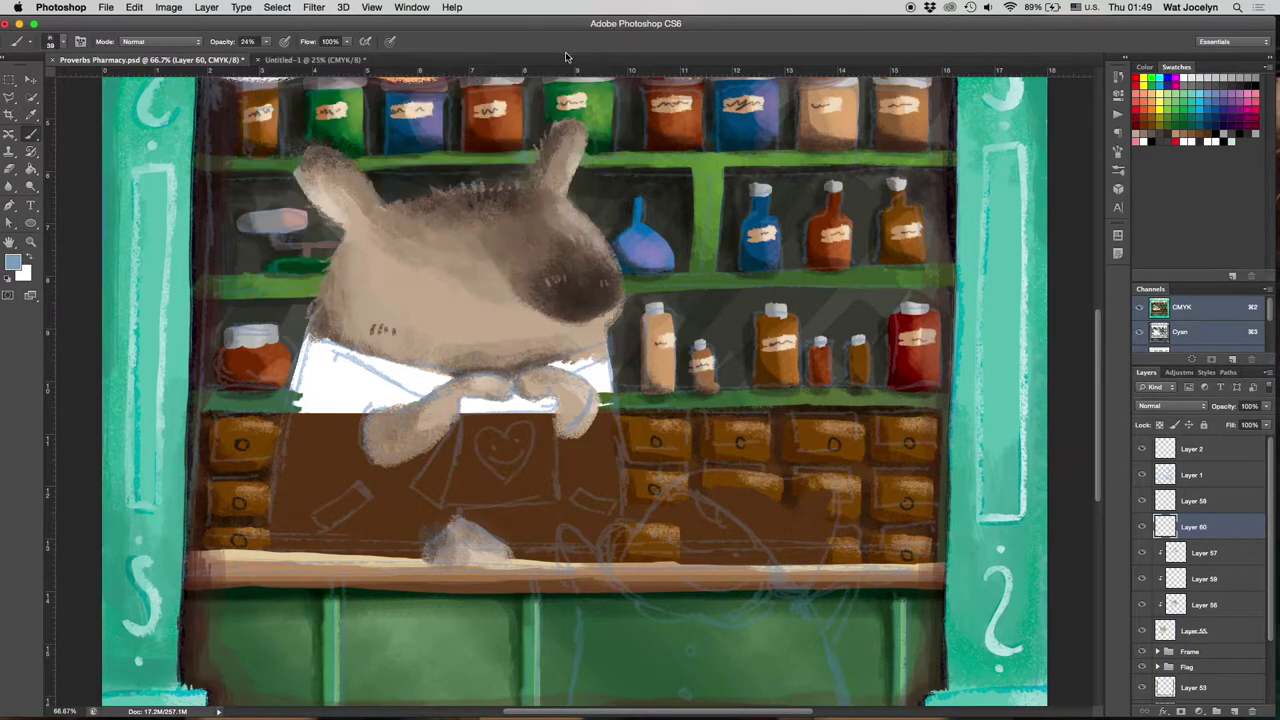
Paint the light blue coat left of and below the arm down to the counter.
key("0")
left_click_drag(300, 345, 285, 540)
left_click_drag(293, 450, 390, 555)
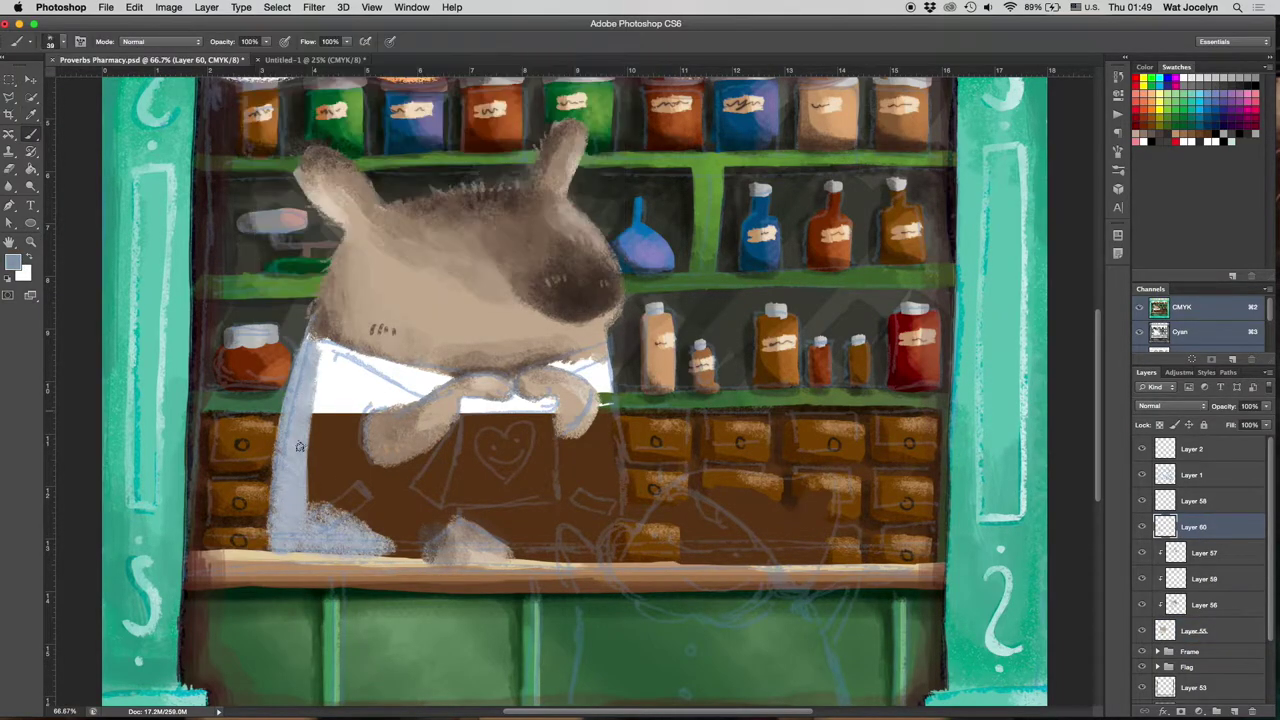
left_click_drag(300, 400, 380, 550)
mouse_move(330, 420)
left_mouse_down()
mouse_move(408, 558)
mouse_move(370, 387)
mouse_move(490, 525)
mouse_move(550, 550)
left_mouse_up()
Move the coat layer beneath the fur, fill around the heart bag, and erase the bottom edge.
key("ctrl+bracketleft")
key("ctrl+bracketleft")
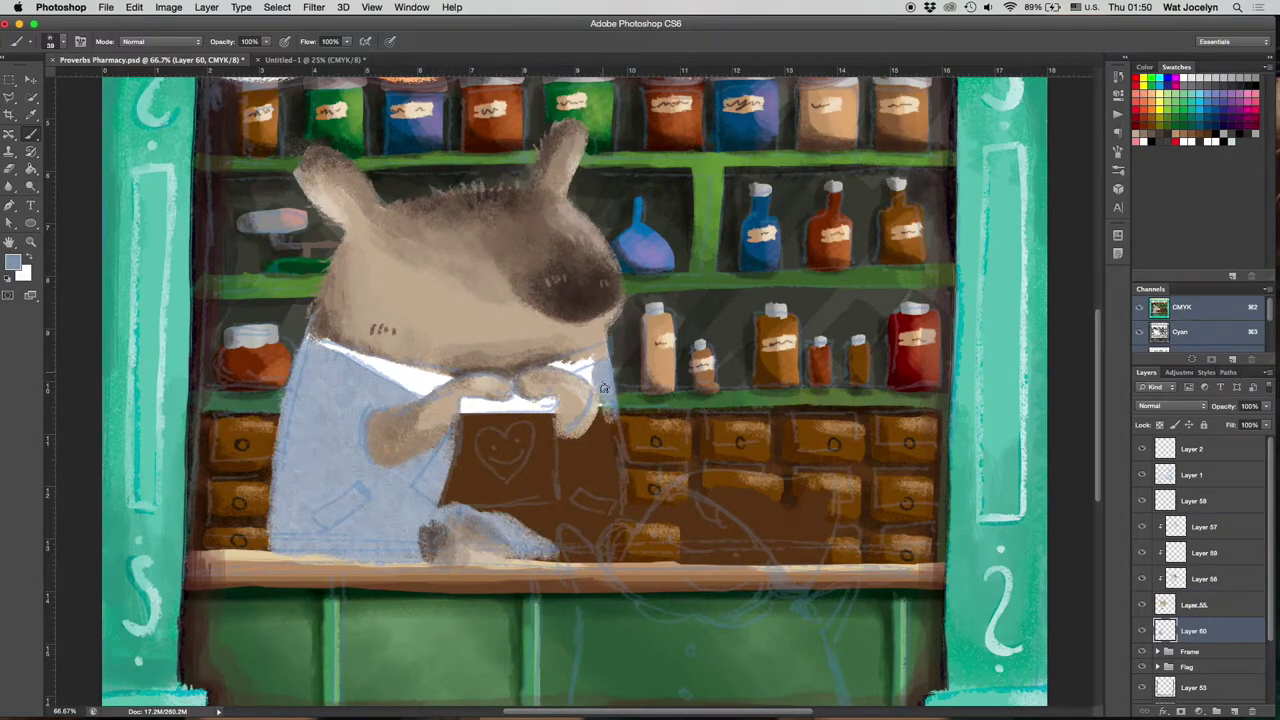
left_click_drag(610, 370, 615, 505)
mouse_move(600, 420)
left_mouse_down()
mouse_move(514, 515)
mouse_move(580, 550)
left_mouse_up()
key("e")
mouse_move(430, 530)
left_mouse_down()
mouse_move(545, 530)
mouse_move(601, 393)
left_mouse_up()
key("b")
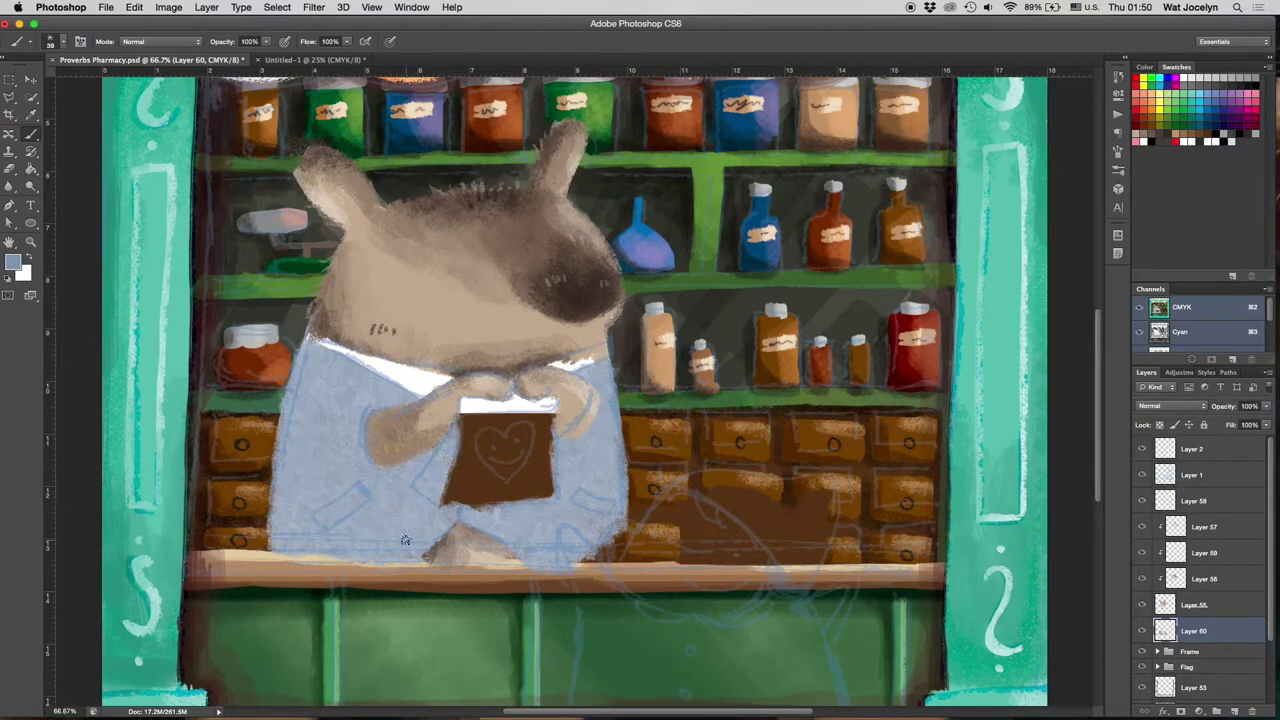
On a new Multiply layer, paint coat shading strokes with a 66 px brush.
key("ctrl+shift+alt+n")
key("F5")
left_click(1057, 255)
left_click(1172, 406)
left_click(1160, 462)
left_click_drag(290, 540, 440, 450)
left_click_drag(380, 490, 505, 507)
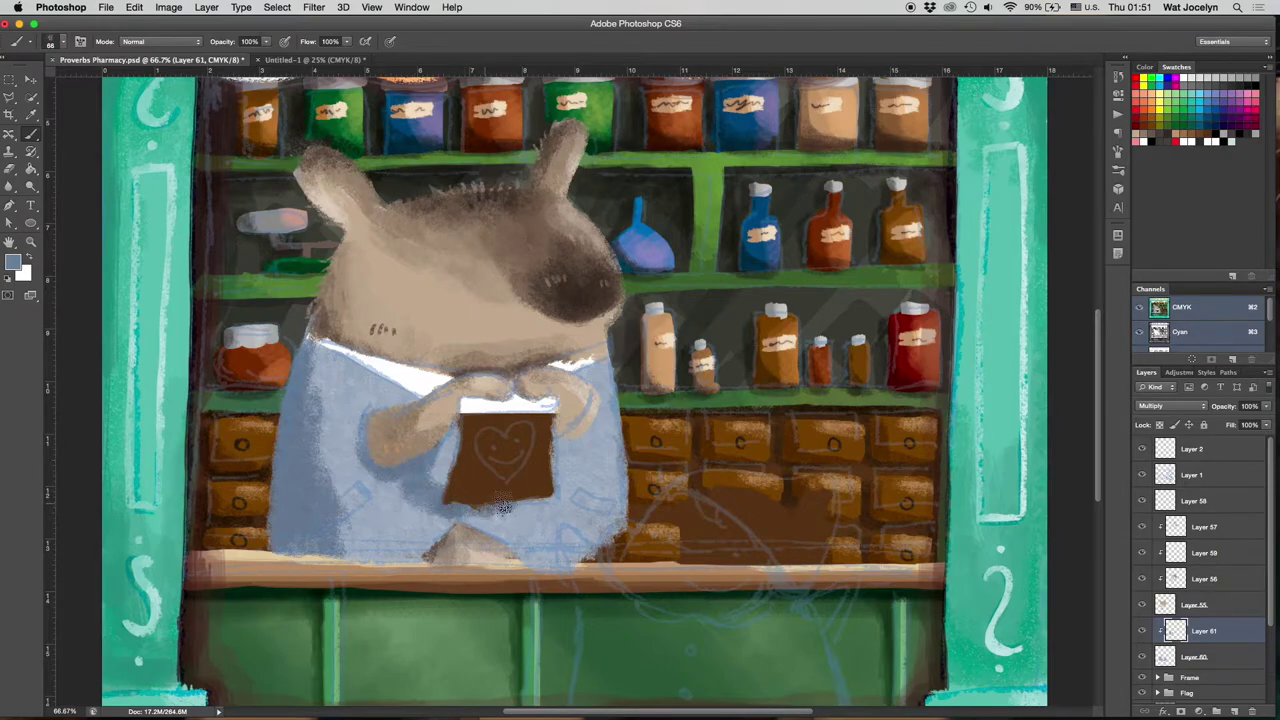
Add another Multiply layer for coat shading with a 24 px brush at 41% opacity.
left_click(1234, 712)
key("4")
key("1")
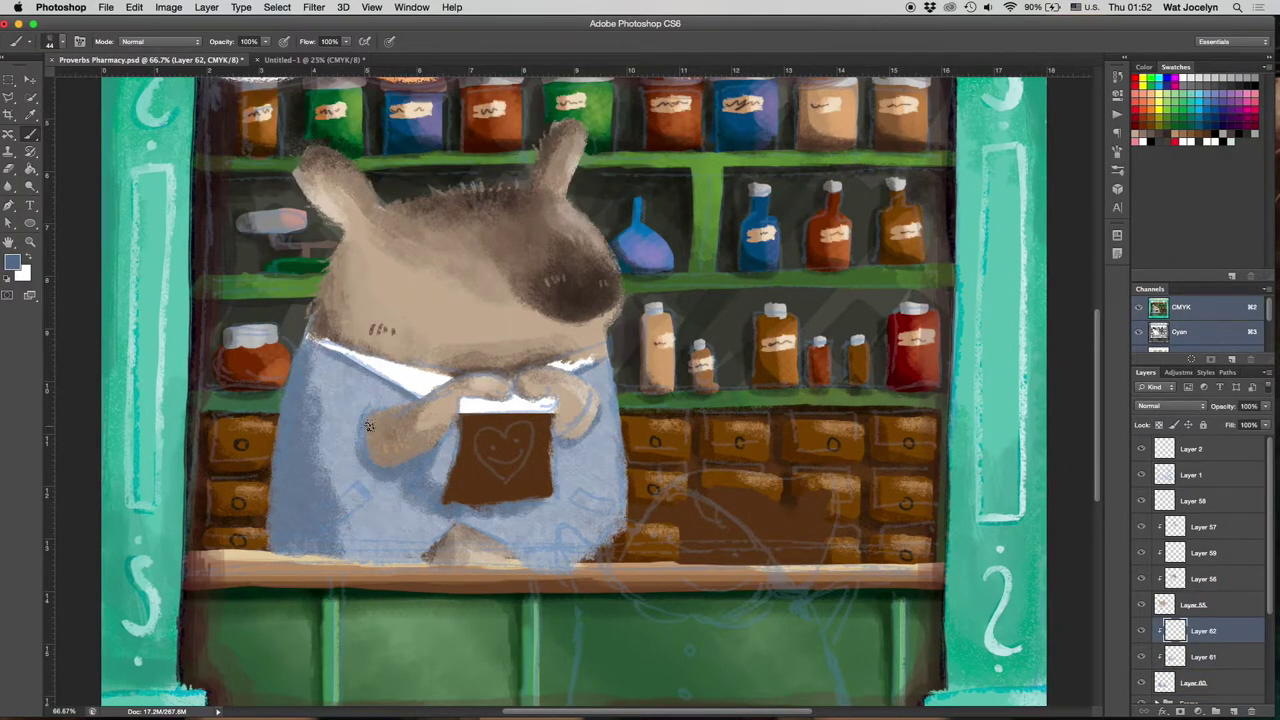
left_click(1172, 406)
left_click(1160, 462)
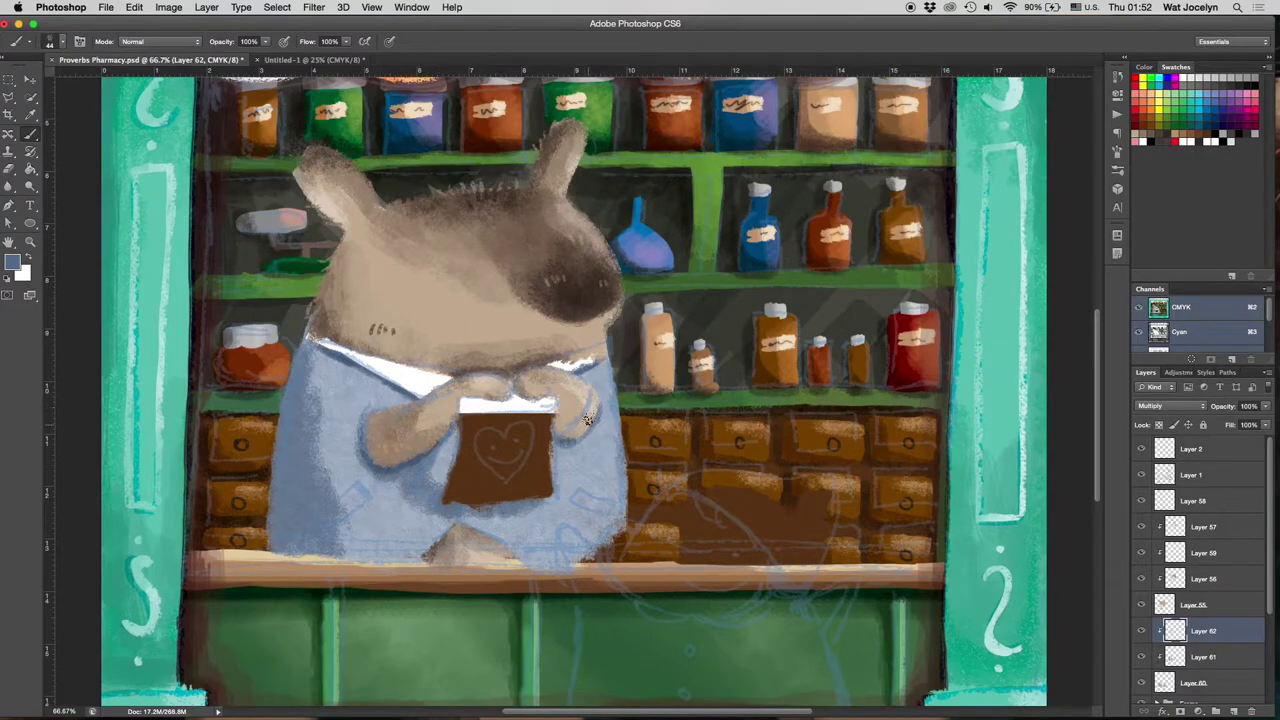
right_click(88, 92)
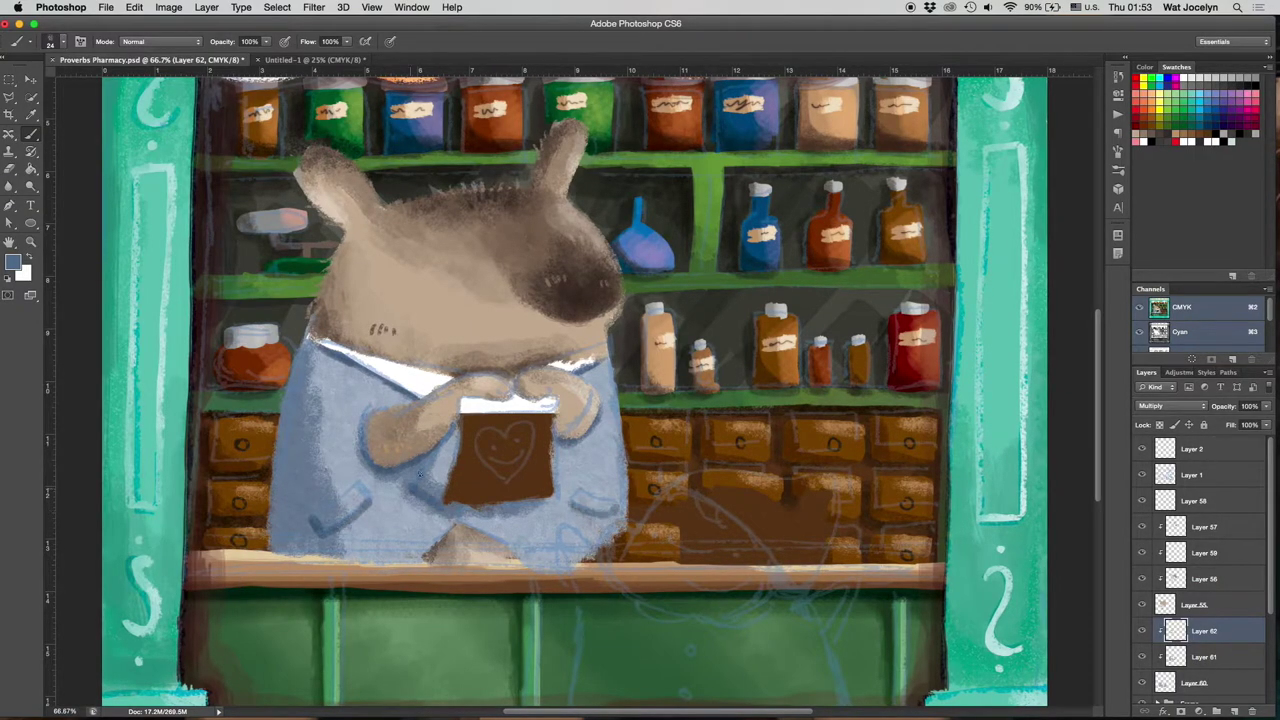
Paint a light blue pocket flap on a new layer, then start dark seam dots on another.
key("ctrl+shift+alt+n")
left_click_drag(316, 526, 344, 497)
key("ctrl+shift+alt+n")
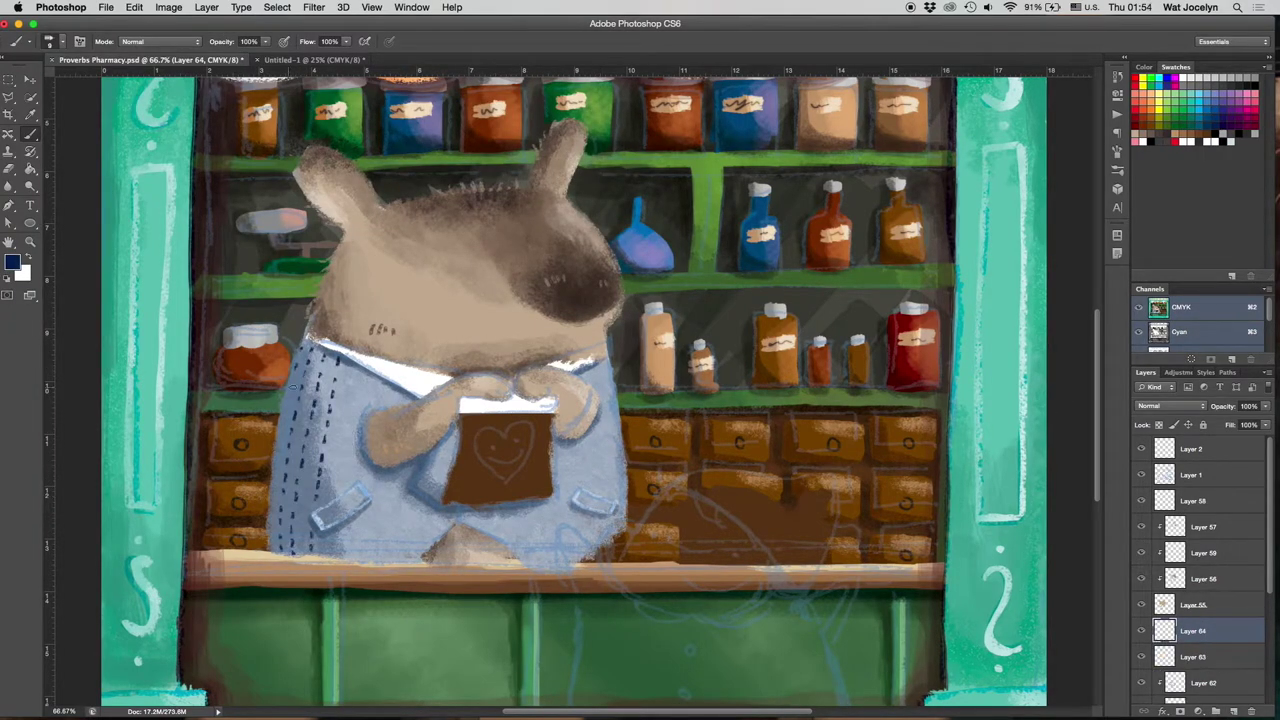
left_click(389, 450)
Finish the dotted seam down the coat and darken the coat's left edge.
left_click(391, 500)
left_click(392, 540)
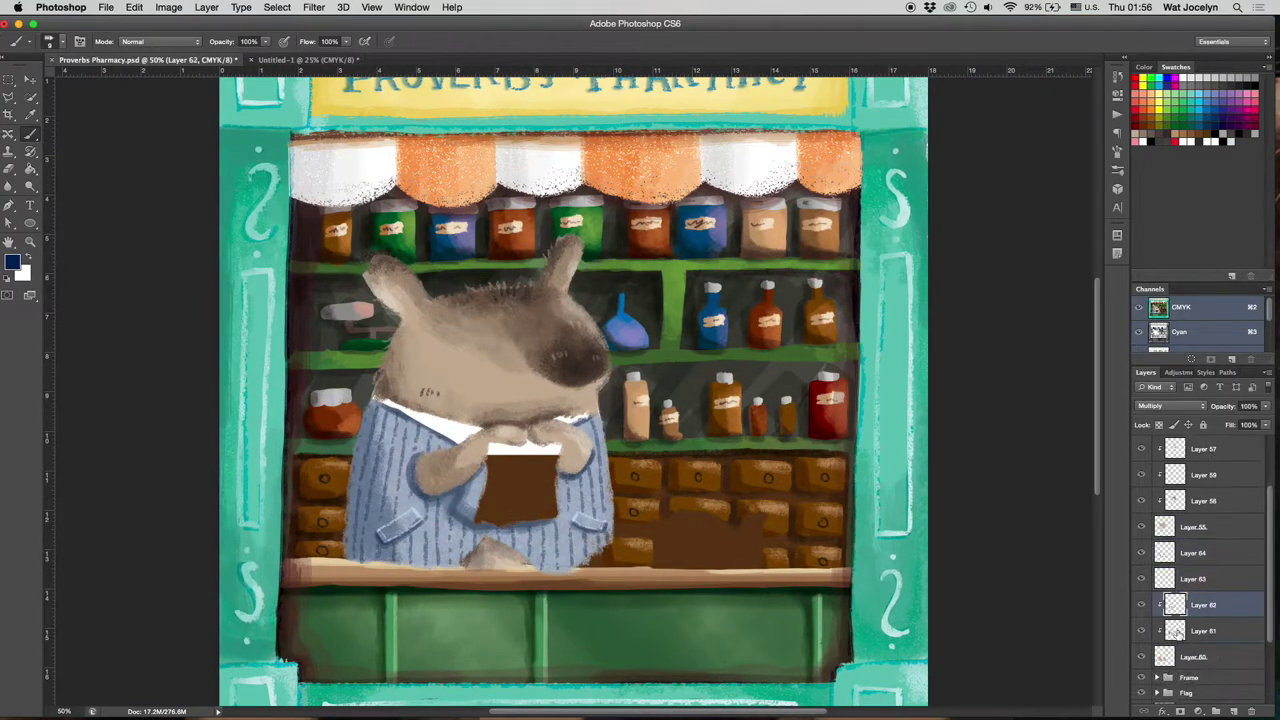
left_click_drag(358, 412, 369, 566)
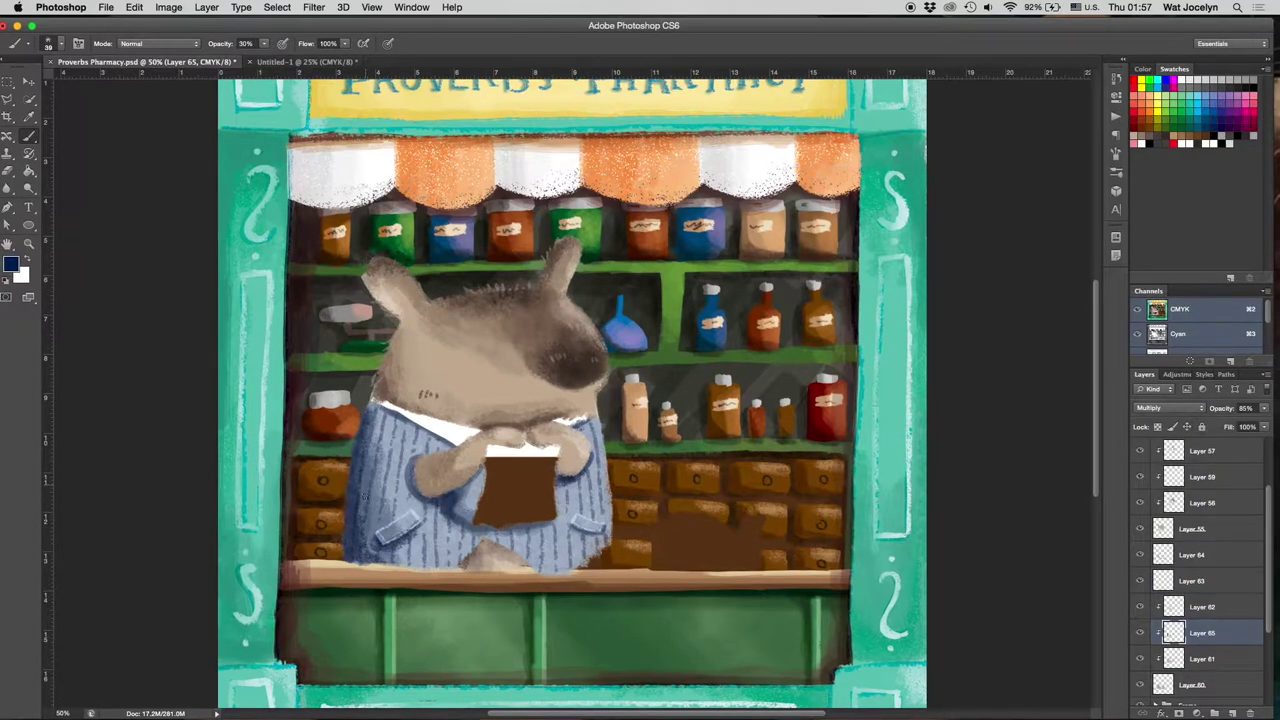
Zoom in on the rabbit, add a new top layer, and pick a beige colour.
key("super+plus")
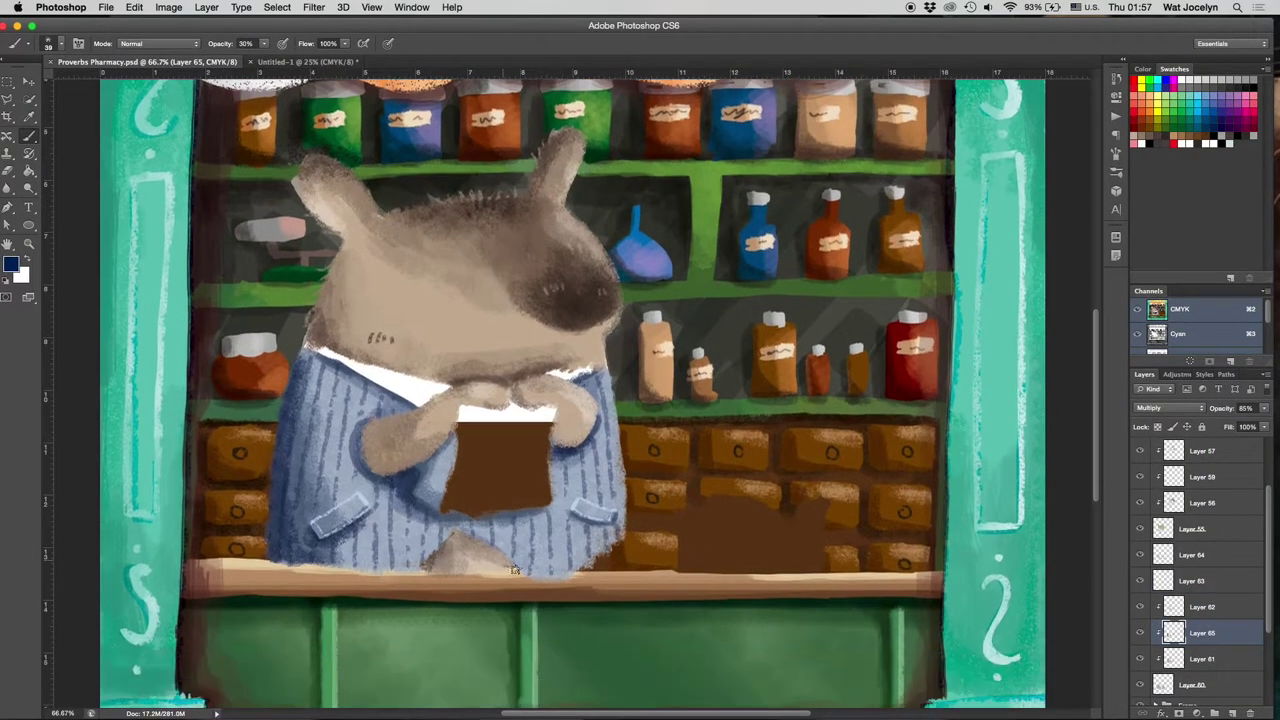
scroll(1270, 578, "up", 2)
left_click(1200, 477)
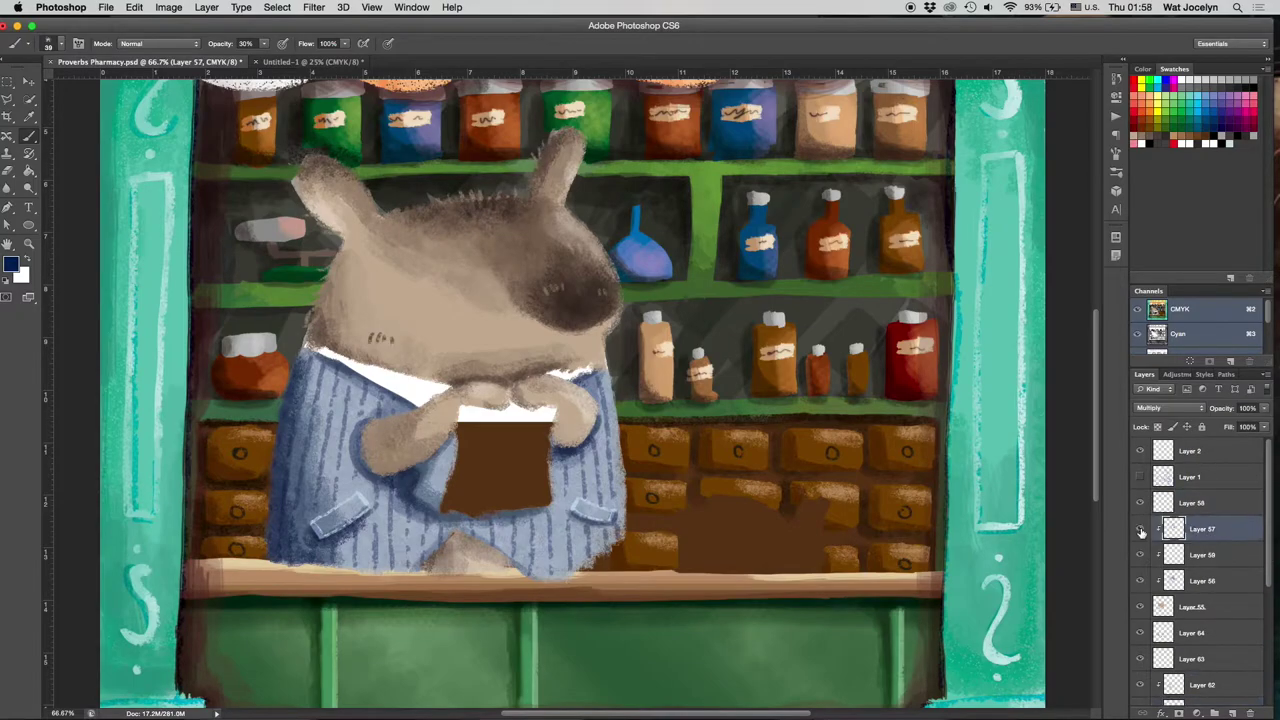
left_click(1232, 713)
left_click(10, 263)
left_click(385, 381)
key("Return")
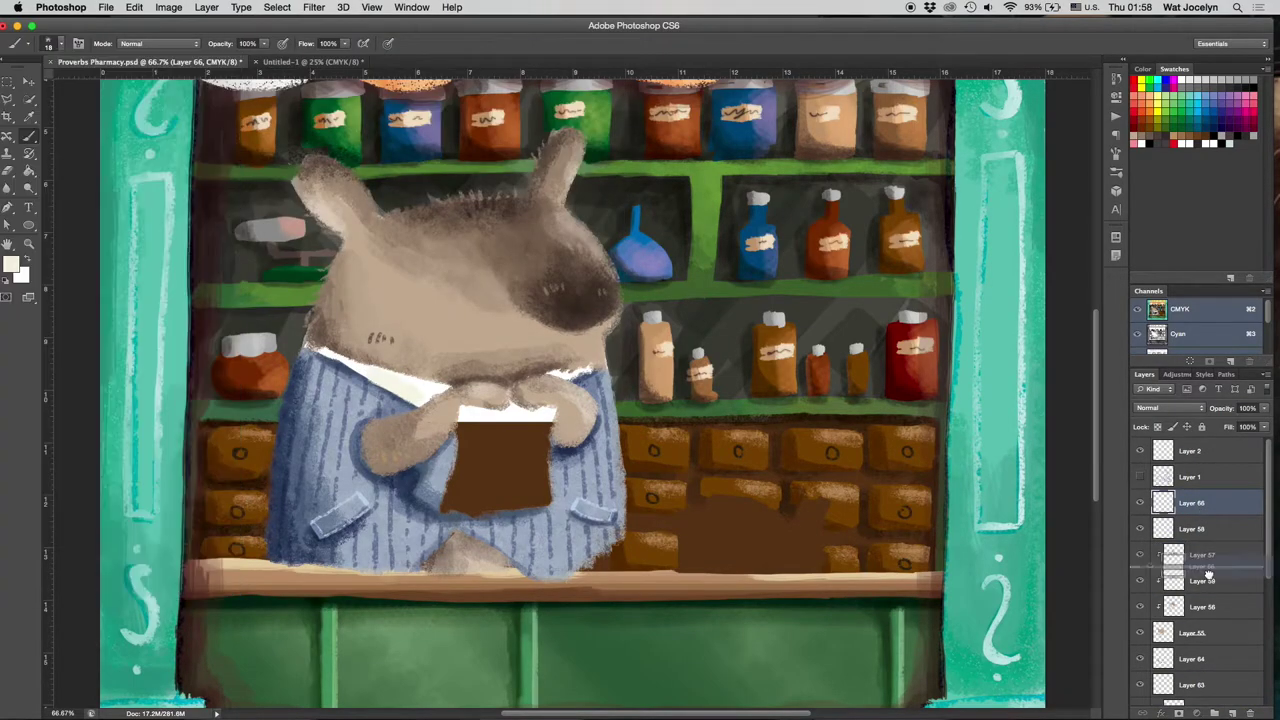
Move the new layer below Layer 55 and adjust the eraser brush.
key("super+bracketleft")
key("super+bracketleft")
key("alt+bracketright")
key("e")
right_click(580, 355)
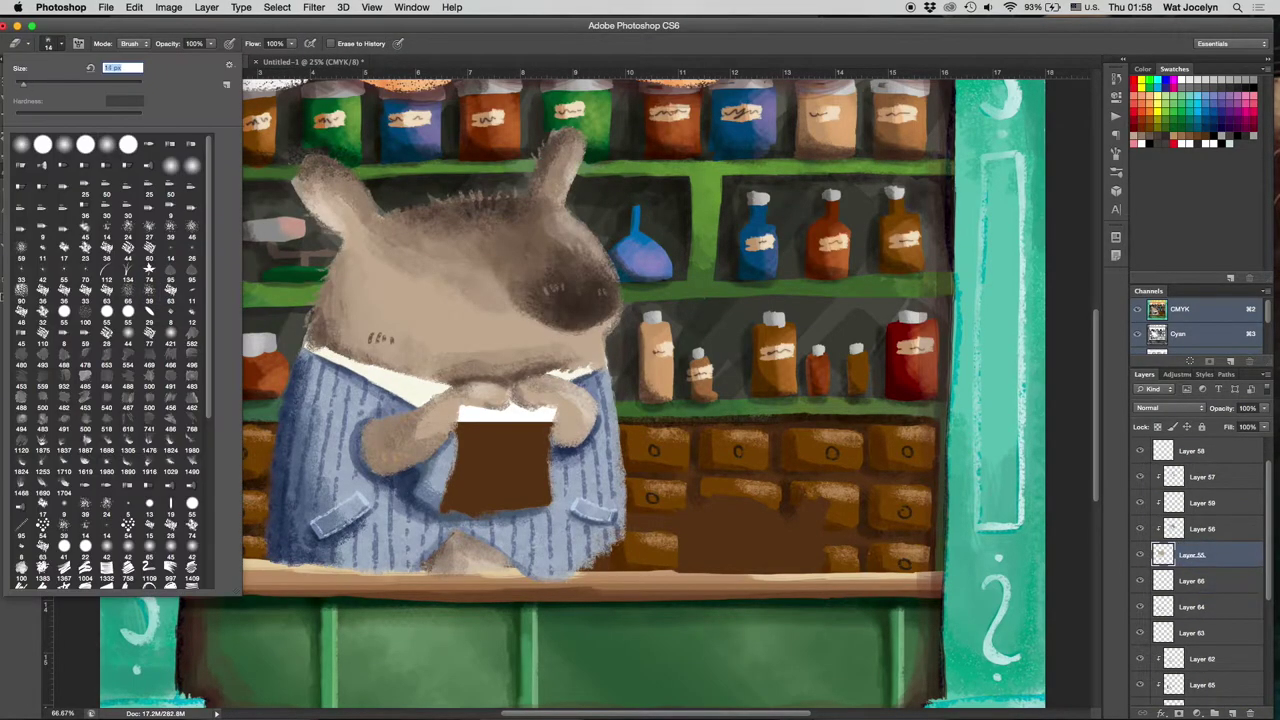
key("Escape")
Add Multiply Layer 67 below Layer 55 with a new colour, then a layer for the bag colour.
key("super+shift+alt+n")
key("b")
left_click(10, 263)
left_click(428, 382)
key("Return")
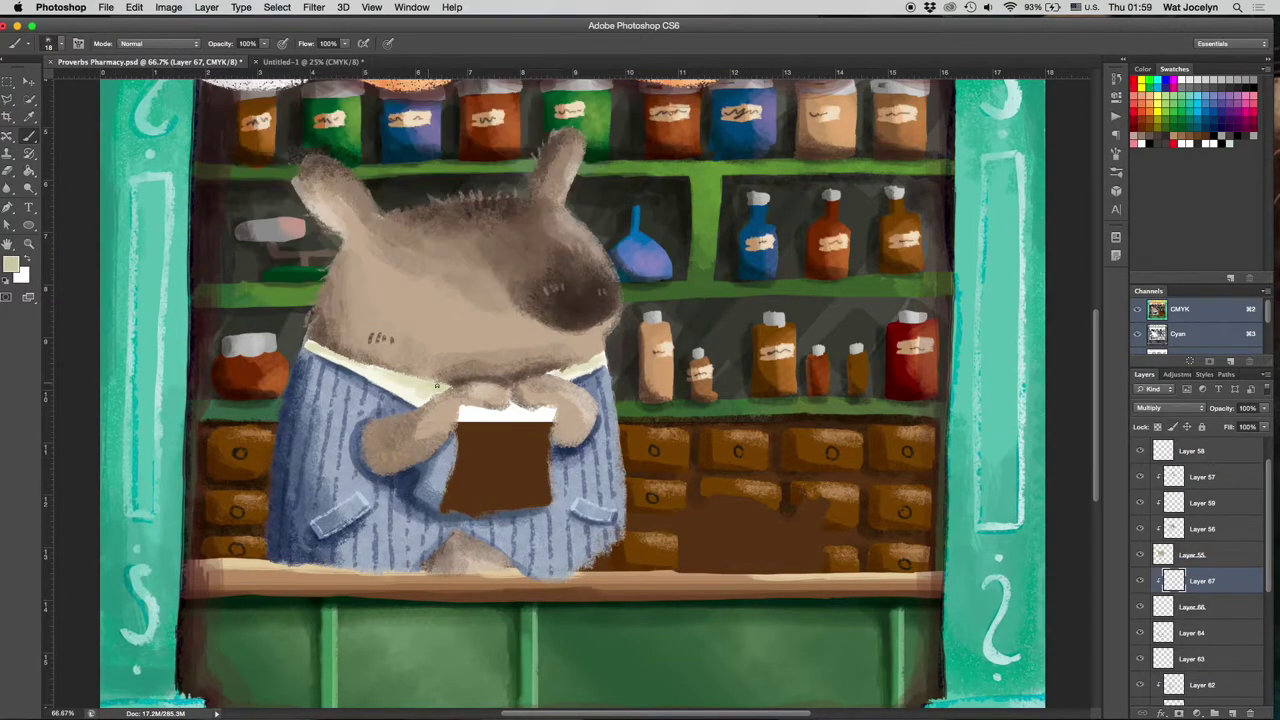
key("super+v")
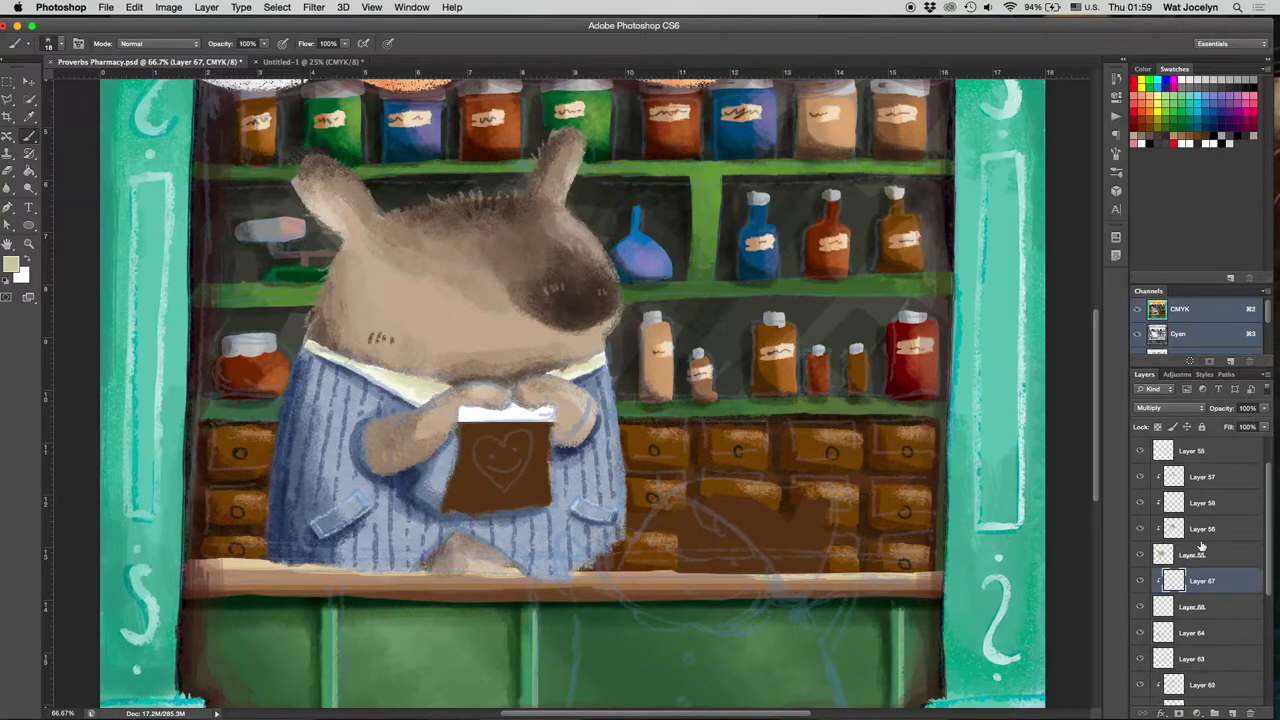
scroll(1190, 560, "down", 1)
key("super+1")
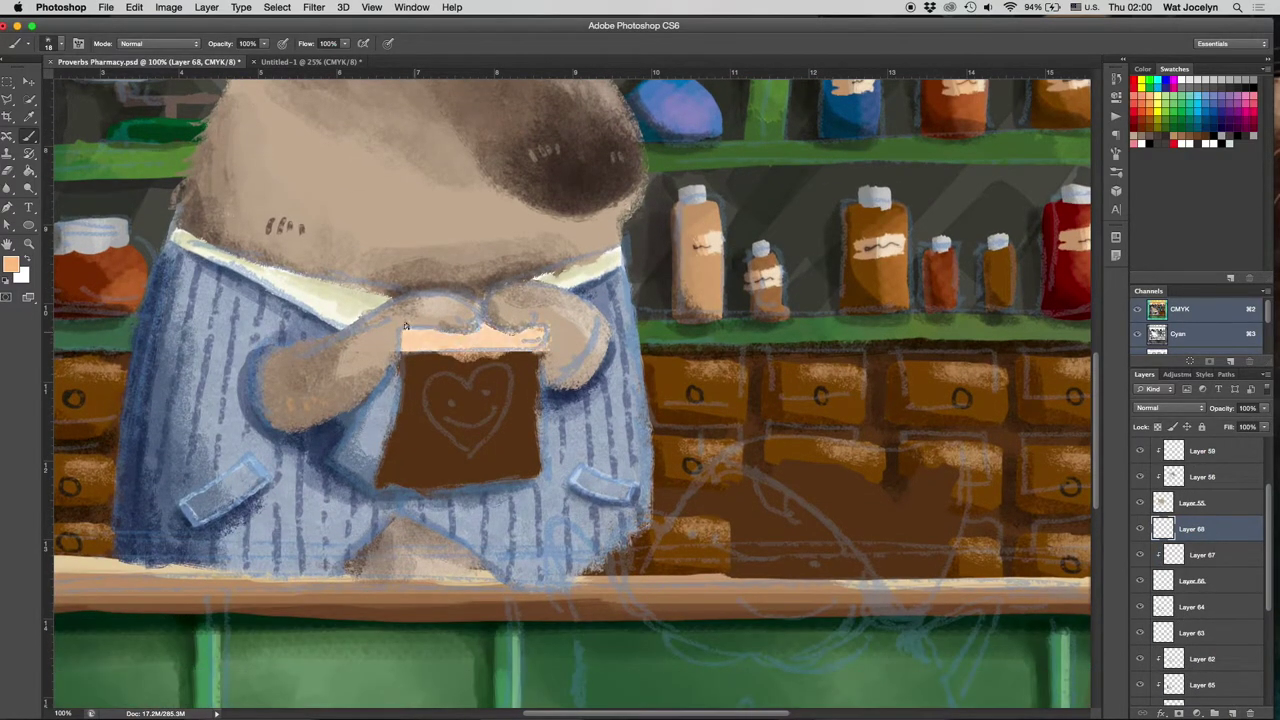
Hide the sketch layer and paint the whole brown bag peach.
left_click(1139, 451)
left_click_drag(532, 350, 470, 420)
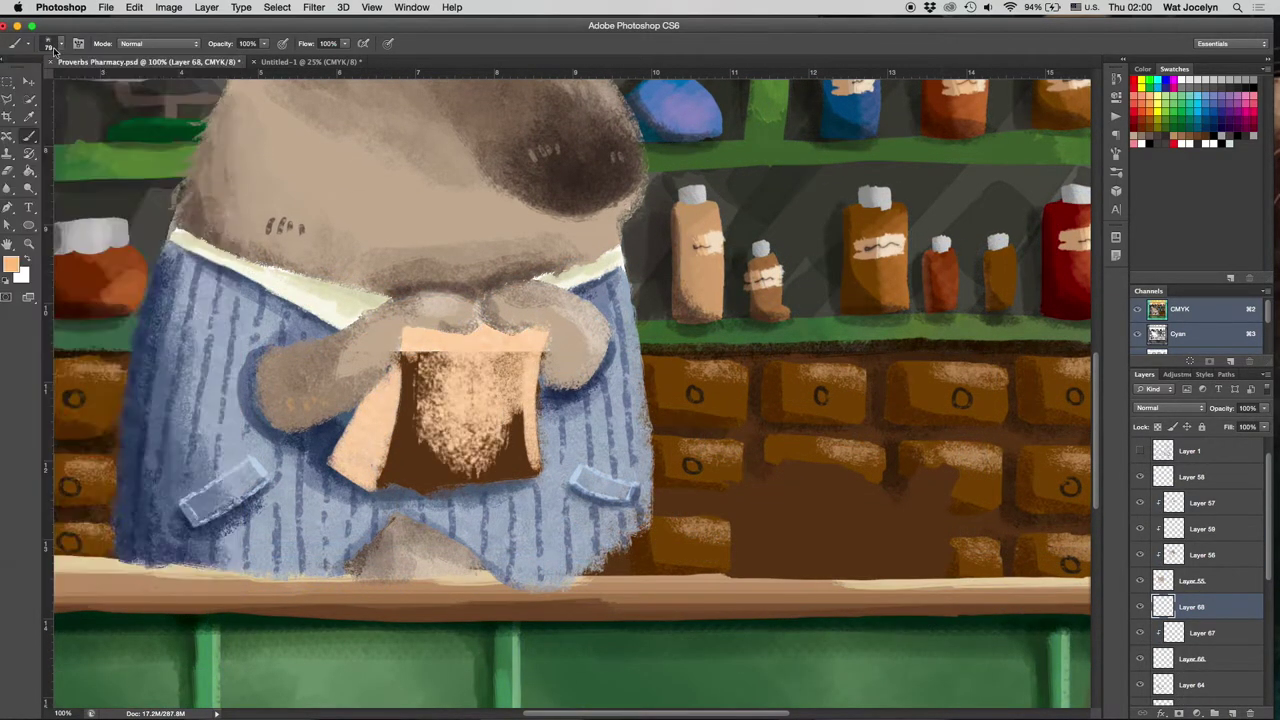
left_click_drag(460, 360, 400, 480)
mouse_move(530, 460)
left_mouse_down()
mouse_move(451, 478)
mouse_move(400, 360)
mouse_move(530, 450)
left_mouse_up()
left_click_drag(535, 355, 532, 414)
On a clipped layer, paint a darker band along the bag's top and shade its left face orange.
key("super+alt+shift+n")
key("super+alt+g")
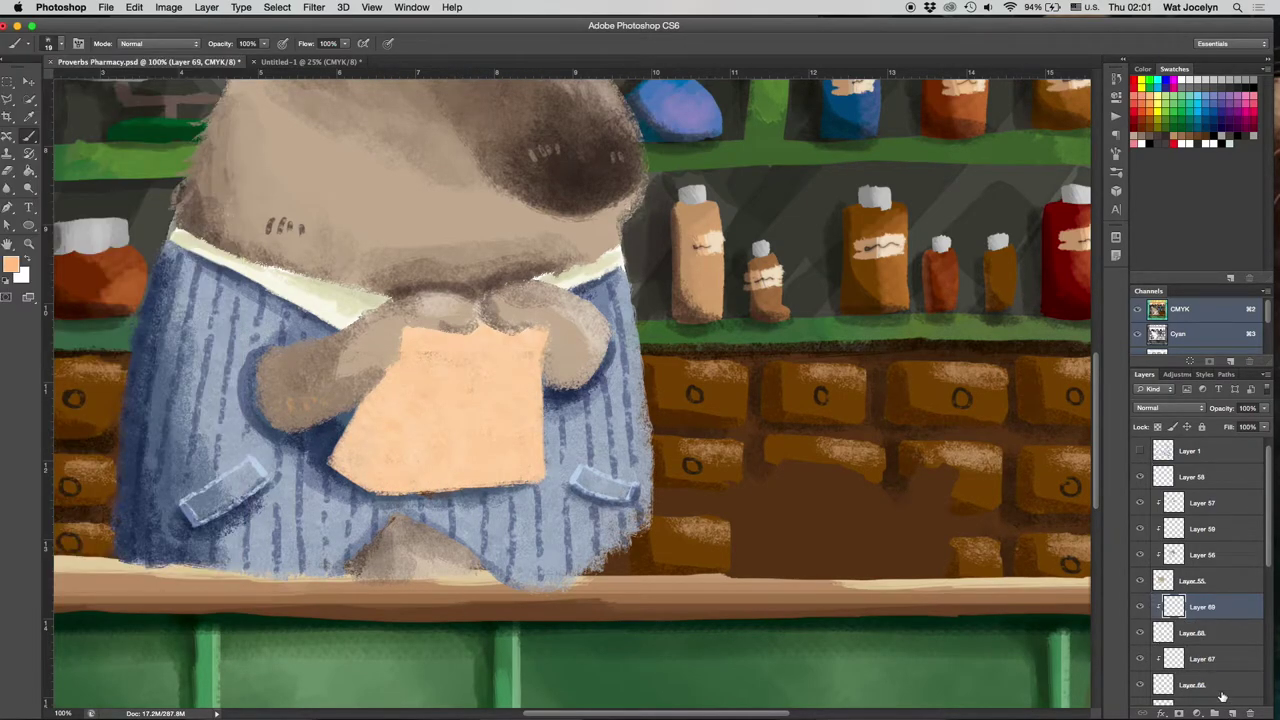
mouse_move(540, 356)
left_mouse_down()
mouse_move(405, 364)
mouse_move(356, 472)
left_mouse_up()
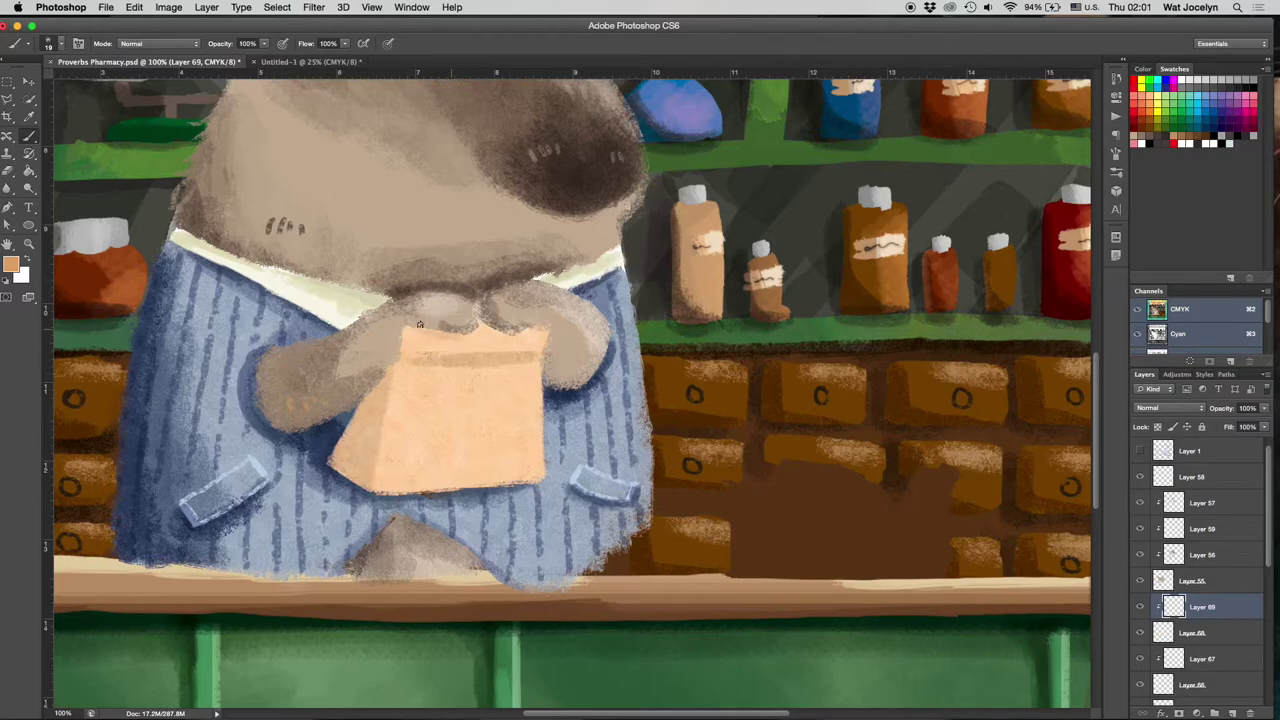
left_click_drag(390, 370, 345, 480)
Add a clipped Multiply shading layer, place it below Layer 69, and lower the brush opacity.
key("super+alt+shift+n")
key("super+alt+g")
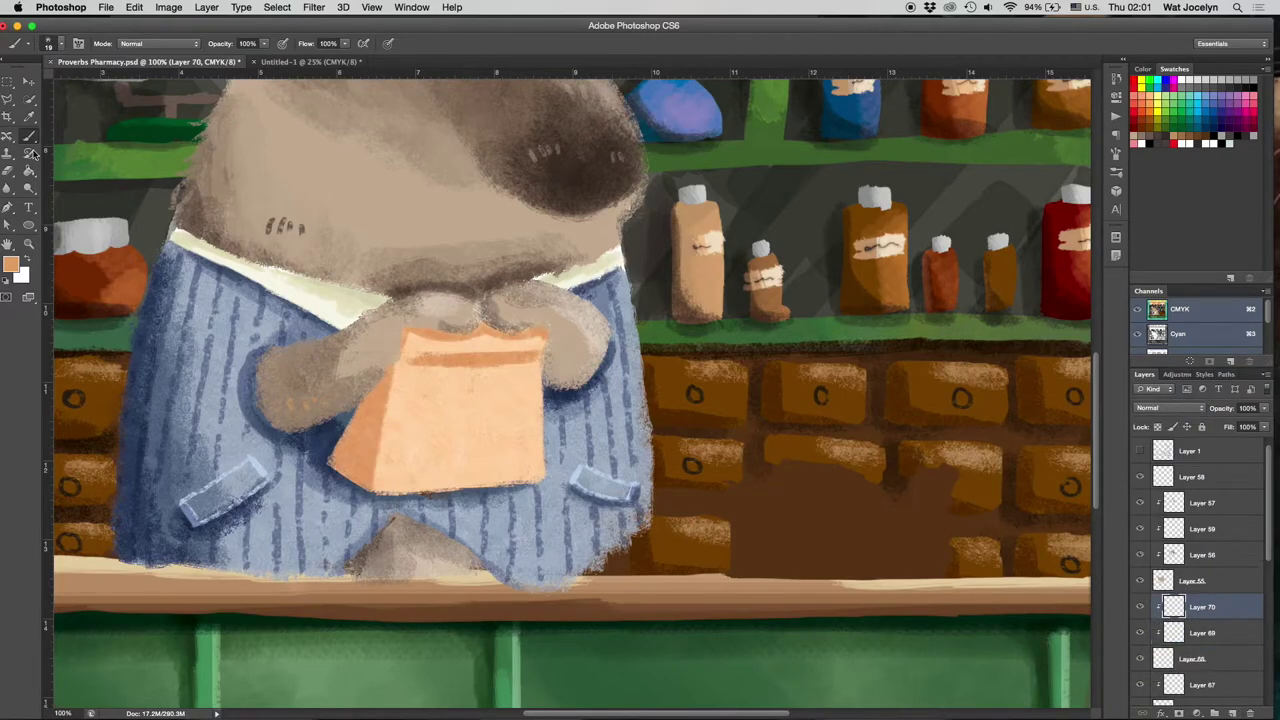
key("alt+shift+m")
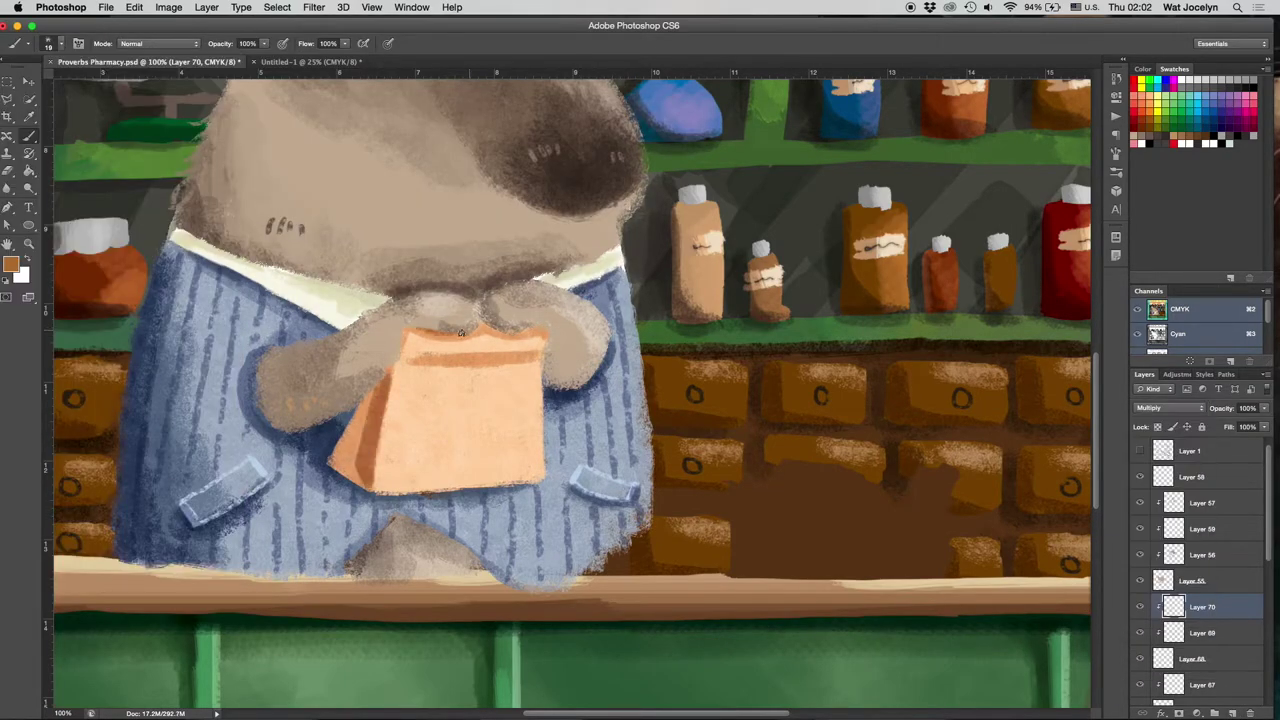
key("F5")
key("F5")
key("super+bracketleft")
key("super+p")
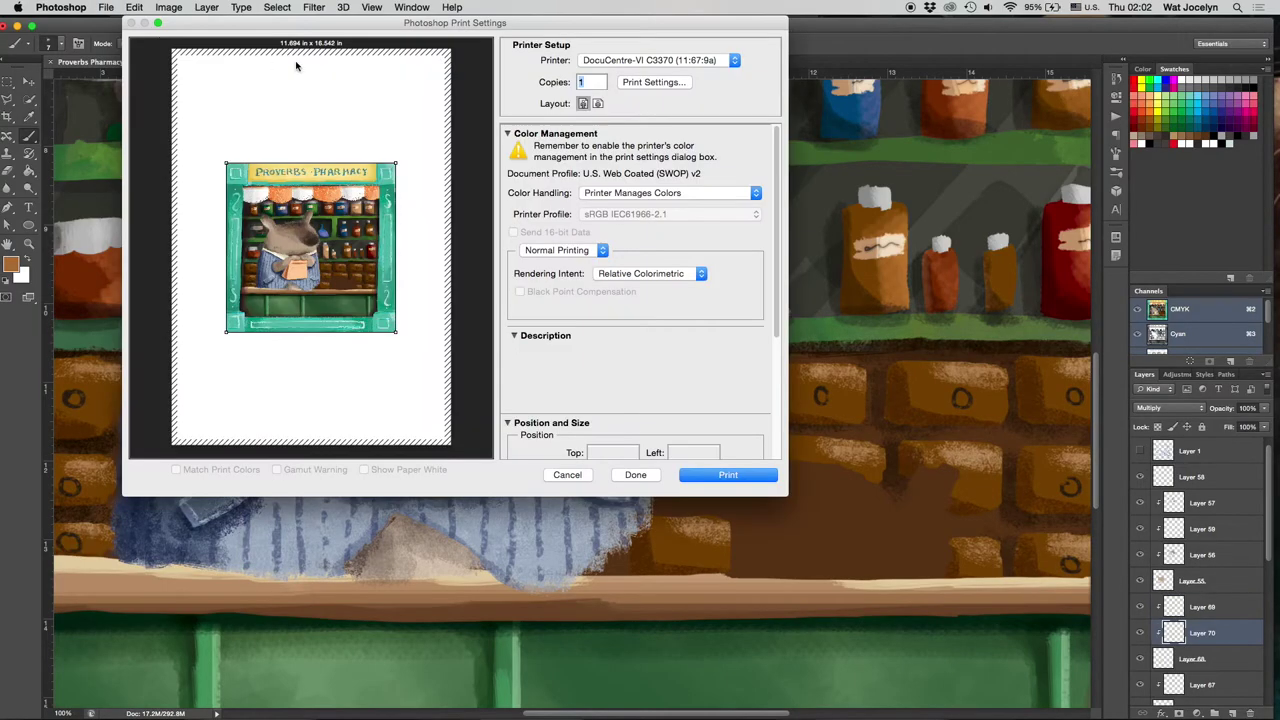
key("Escape")
key("super+minus")
key("F5")
key("F5")
key("3")
key("8")
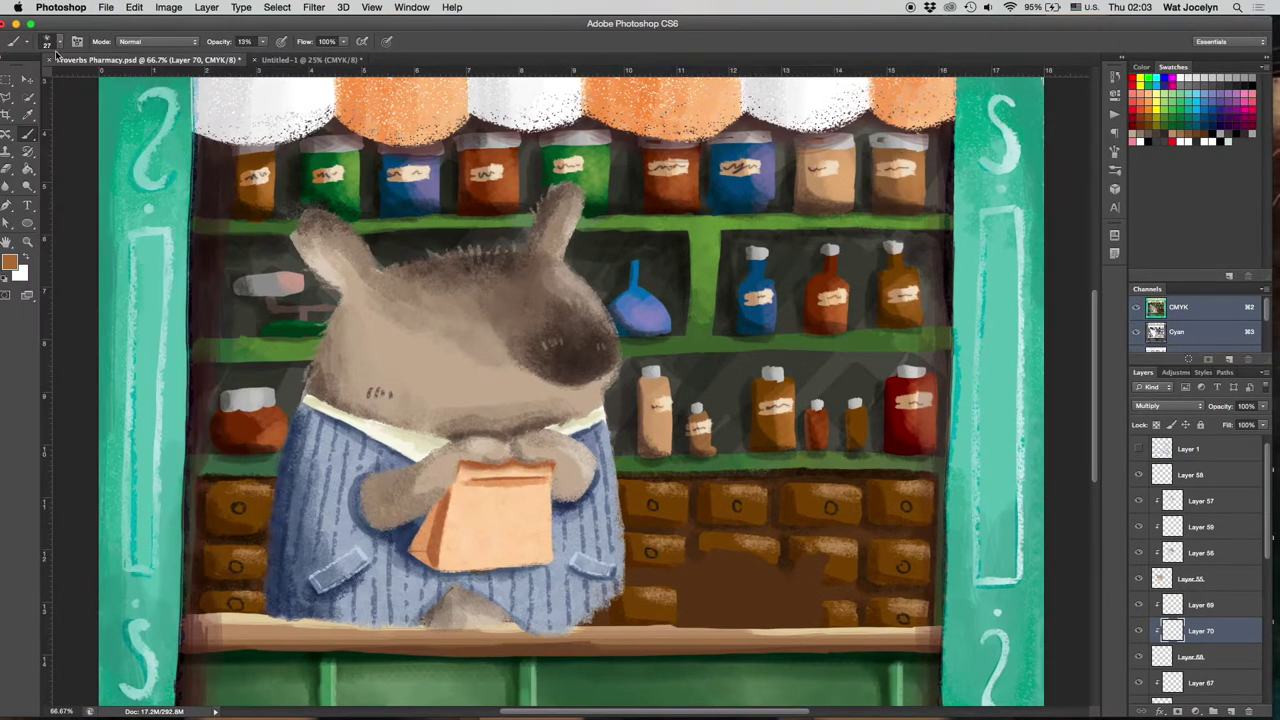
Choose a brush and paint a red heart on the paper bag.
left_click(58, 41)
left_click(58, 41)
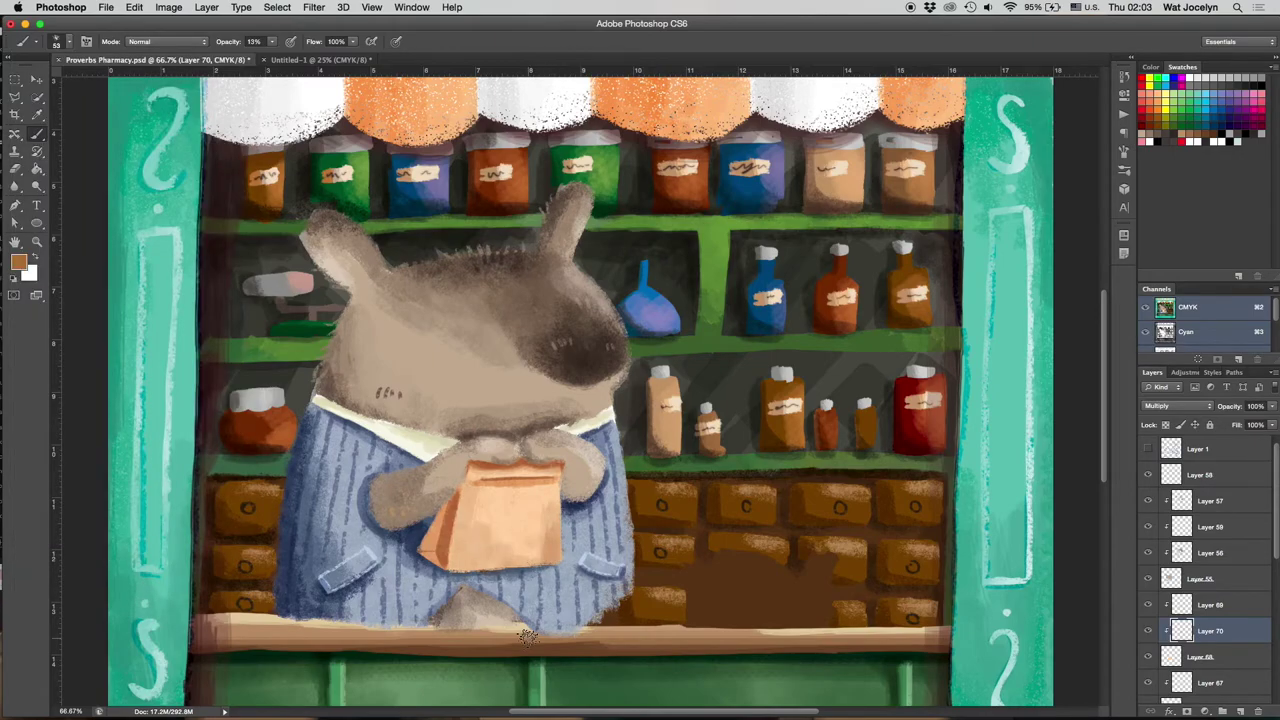
left_click(58, 41)
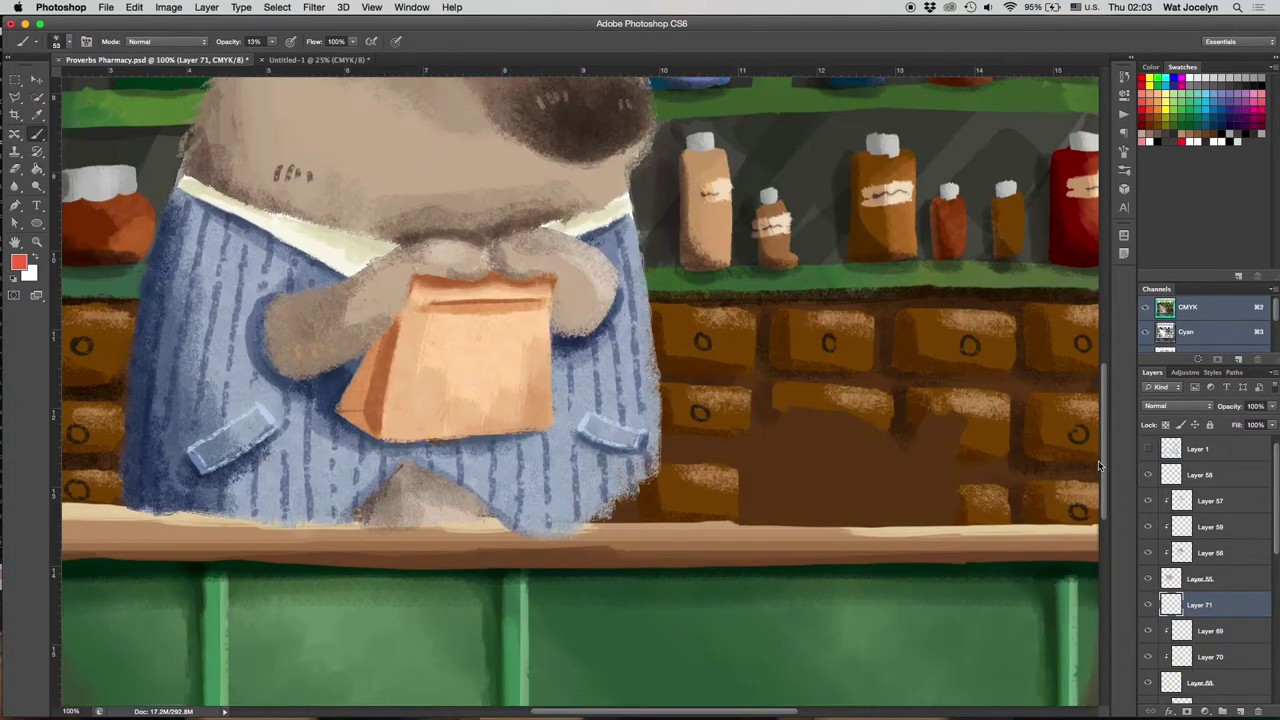
left_click_drag(479, 390, 471, 388)
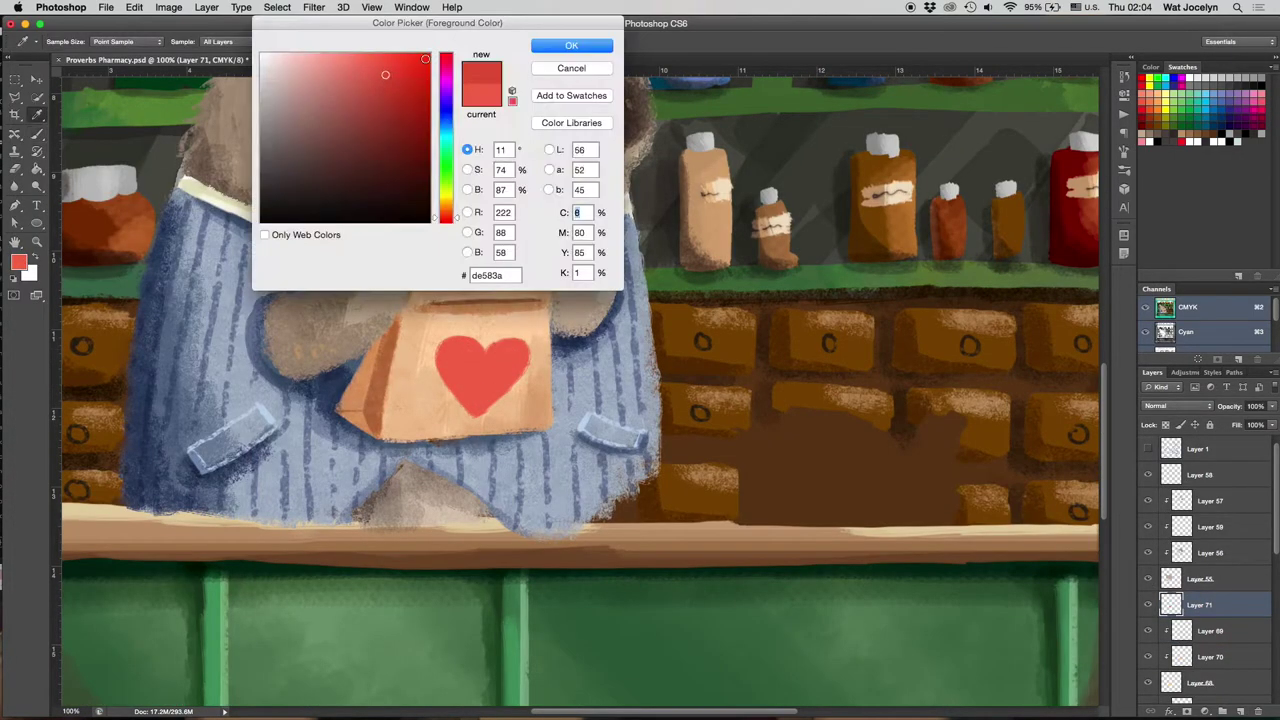
Add a layer clipped to the heart and paint the smiling face at 28% brush opacity.
key("super+shift+alt+n")
key("2")
key("8")
left_click_drag(471, 388, 486, 345)
Add a new shading layer above Layer 72, brush at 100% opacity, and set it to Multiply.
key("super+shift+alt+n")
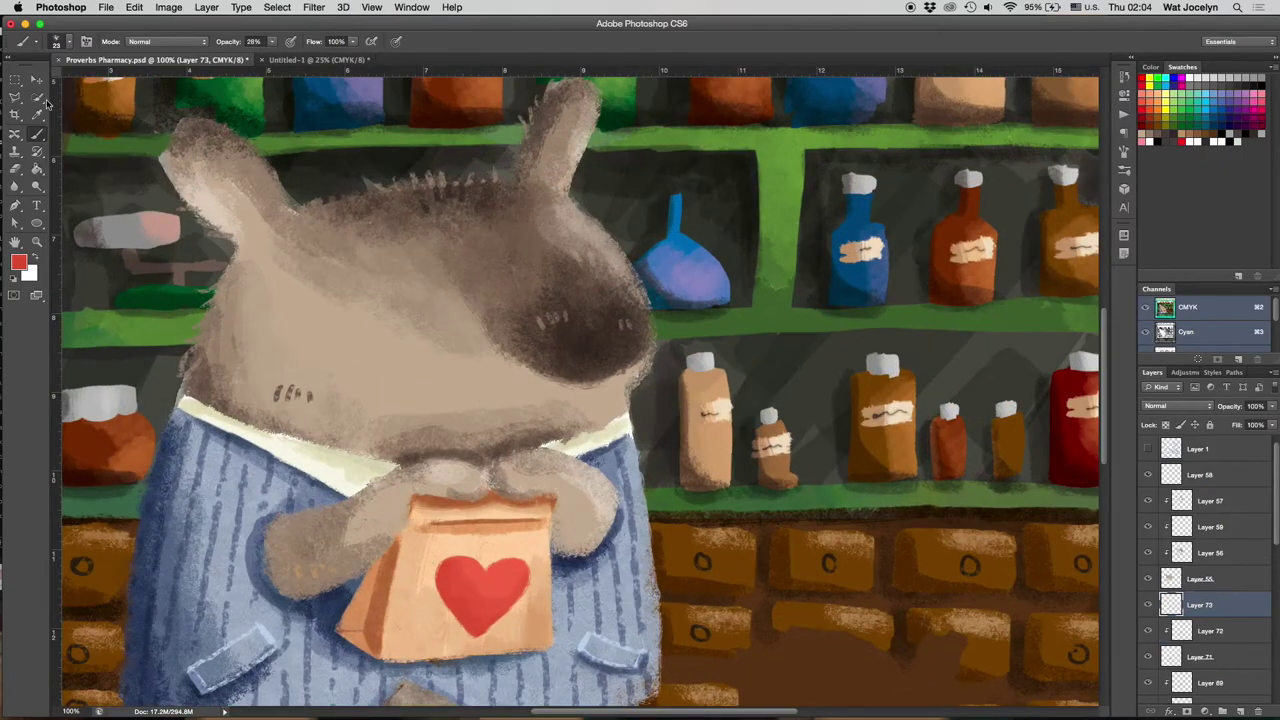
key("0")
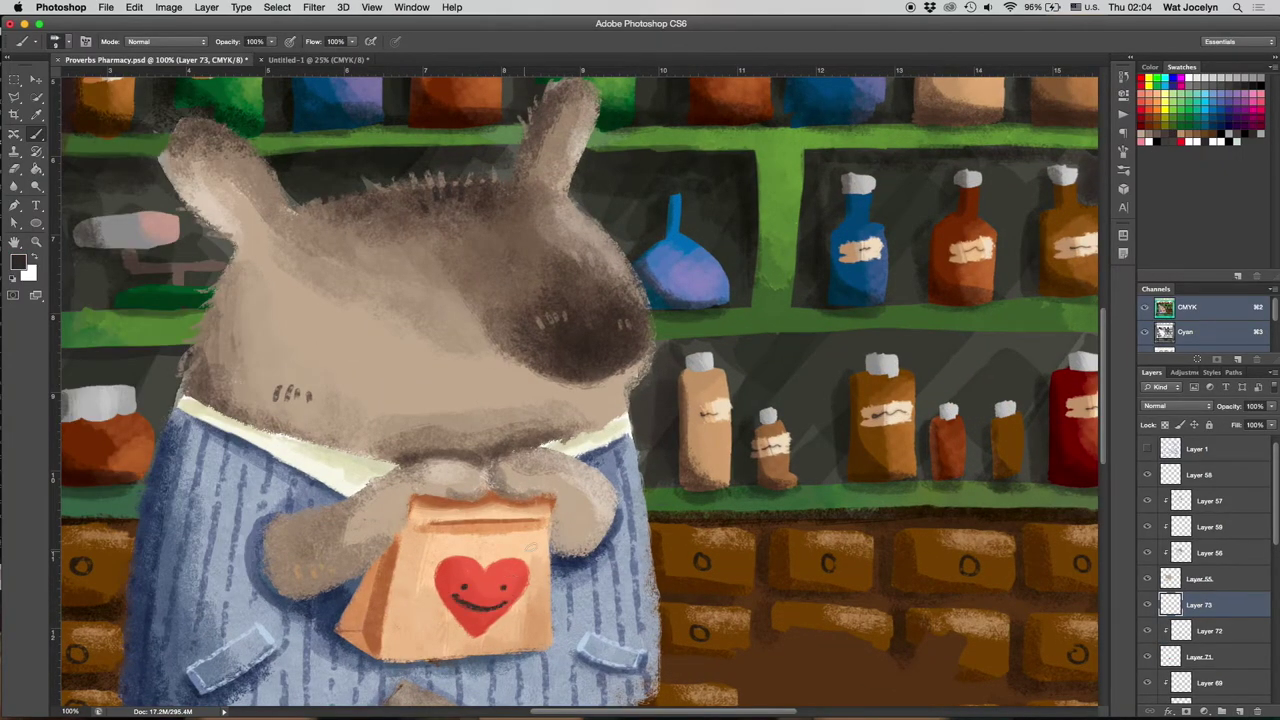
key("shift+alt+m")
Set the shading layer's opacity to 34% and select the sketch layer.
key("3")
key("4")
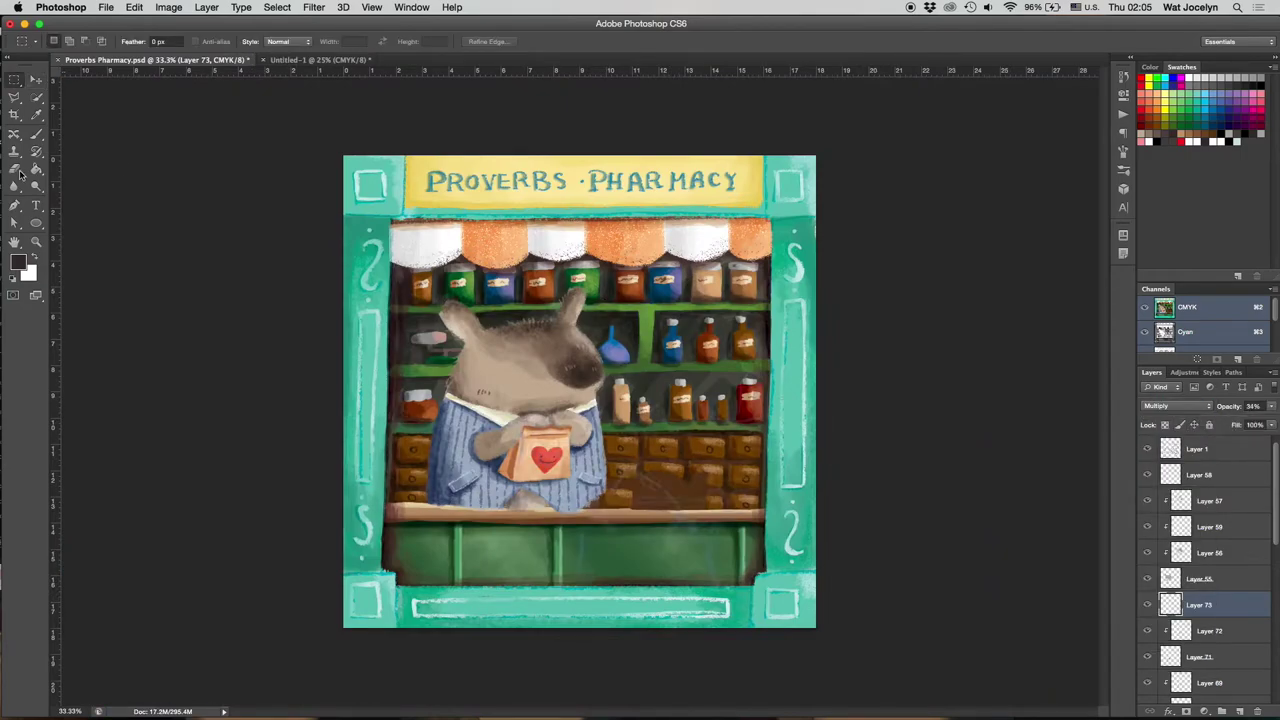
key("b")
left_click(1197, 449)
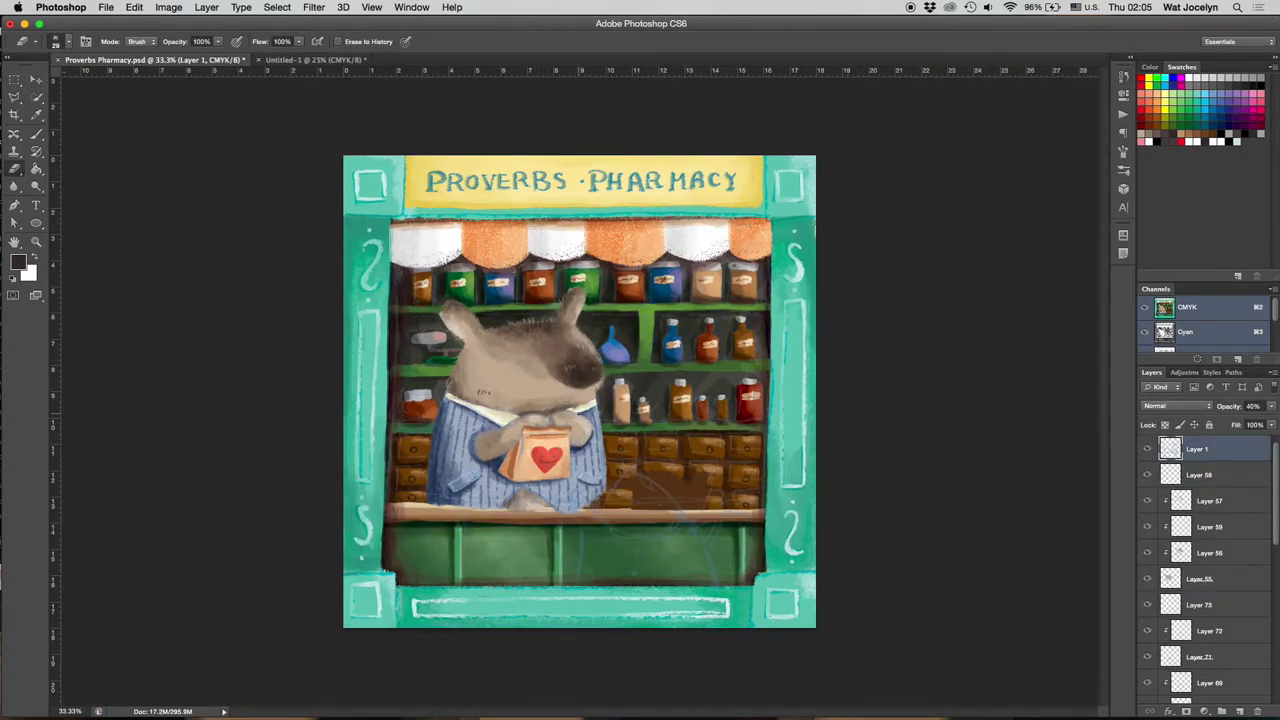
Zoom in, add a new eye layer above Layer 58, and delete the hidden leftover layers.
key("v")
key("ctrl+plus")
left_click(1241, 478)
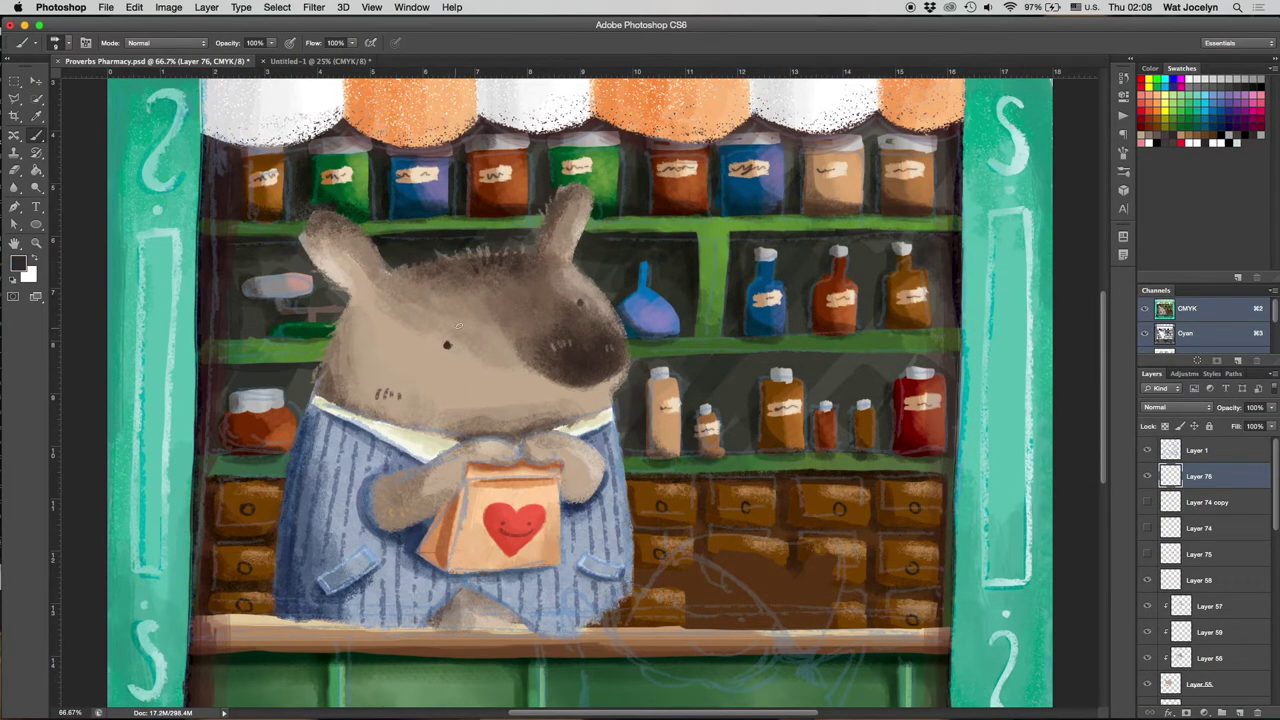
key("ctrl+shift+alt+n")
left_click(1147, 510)
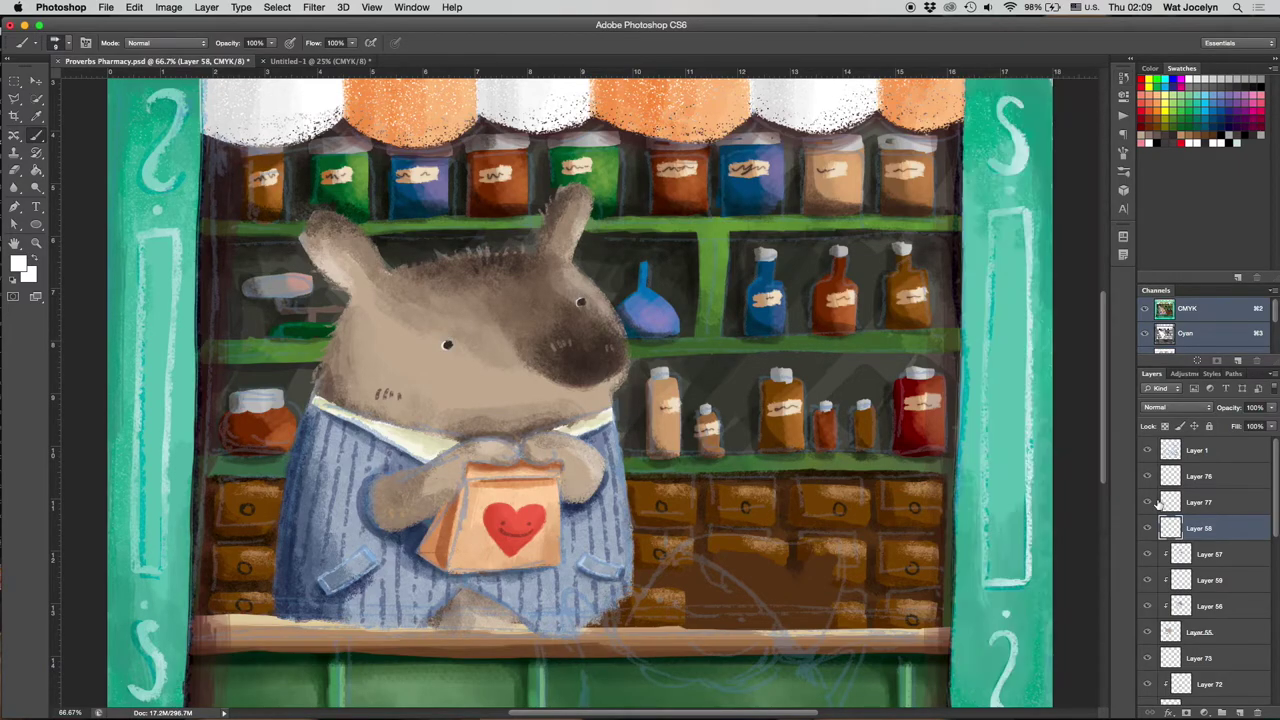
Add a new glasses layer with two highlight layers clipped above it.
left_click(1200, 478)
key("ctrl+shift+alt+n")
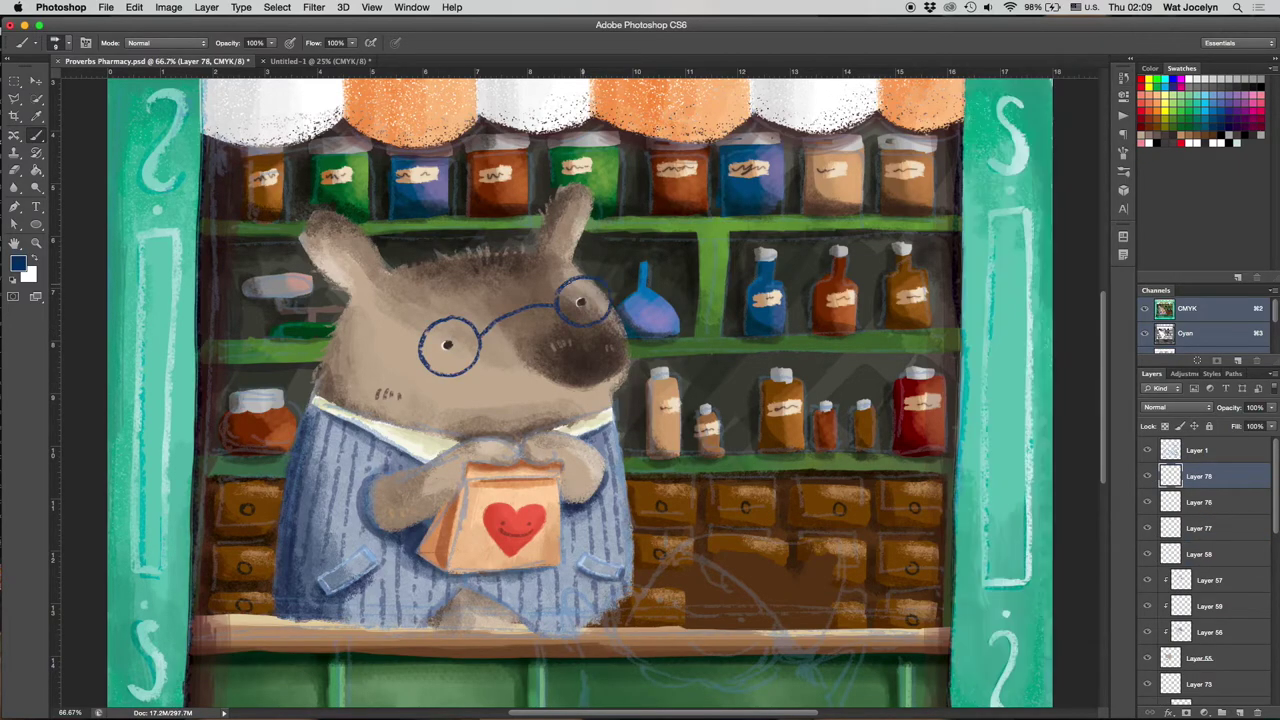
key("ctrl+shift+alt+n")
key("ctrl+alt+g")
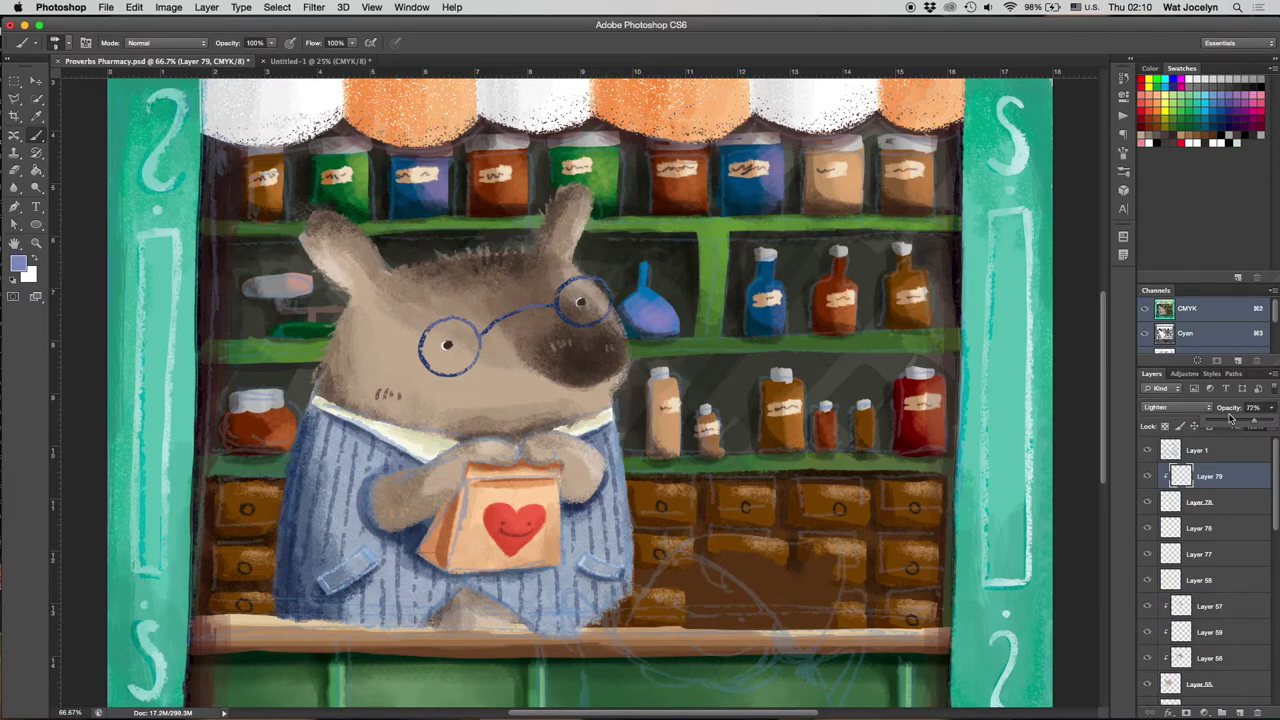
key("ctrl+shift+alt+n")
Pick a tan colour, set Layer 79 to Lighten at 72%, and erase the excess.
left_click(438, 350)
key("Return")
left_click(1177, 407)
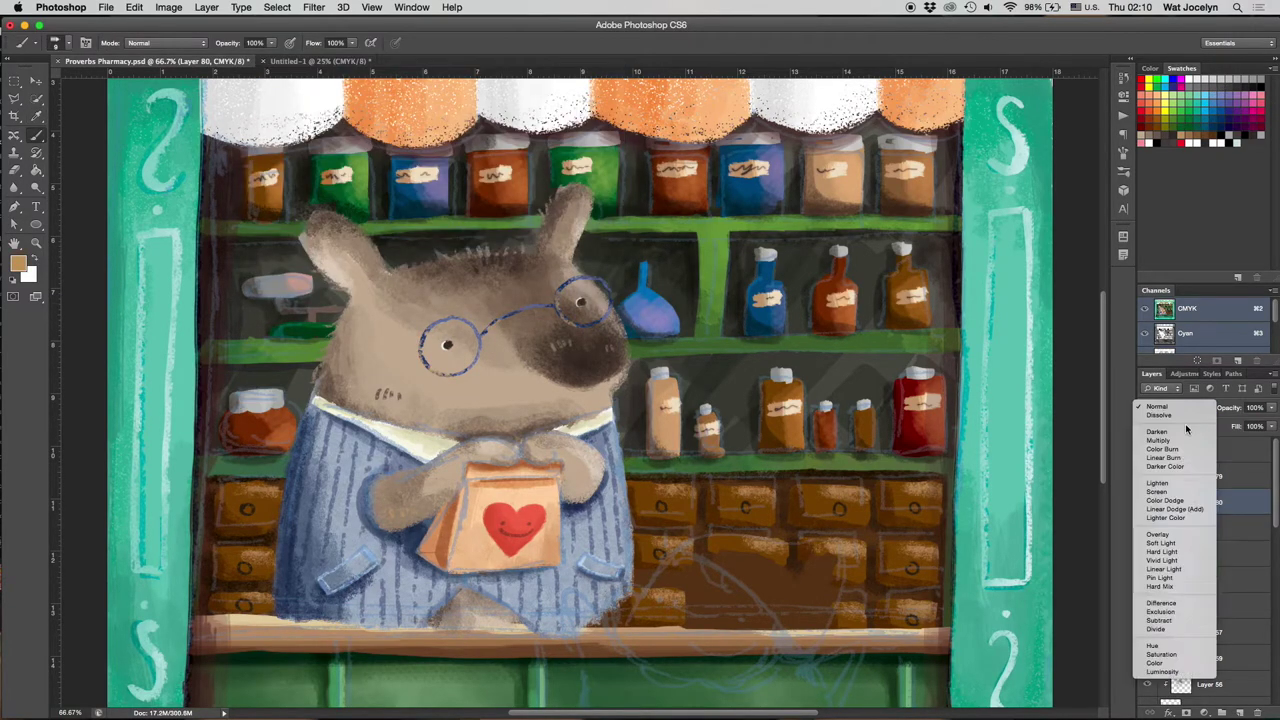
left_click(1210, 476)
key("e")
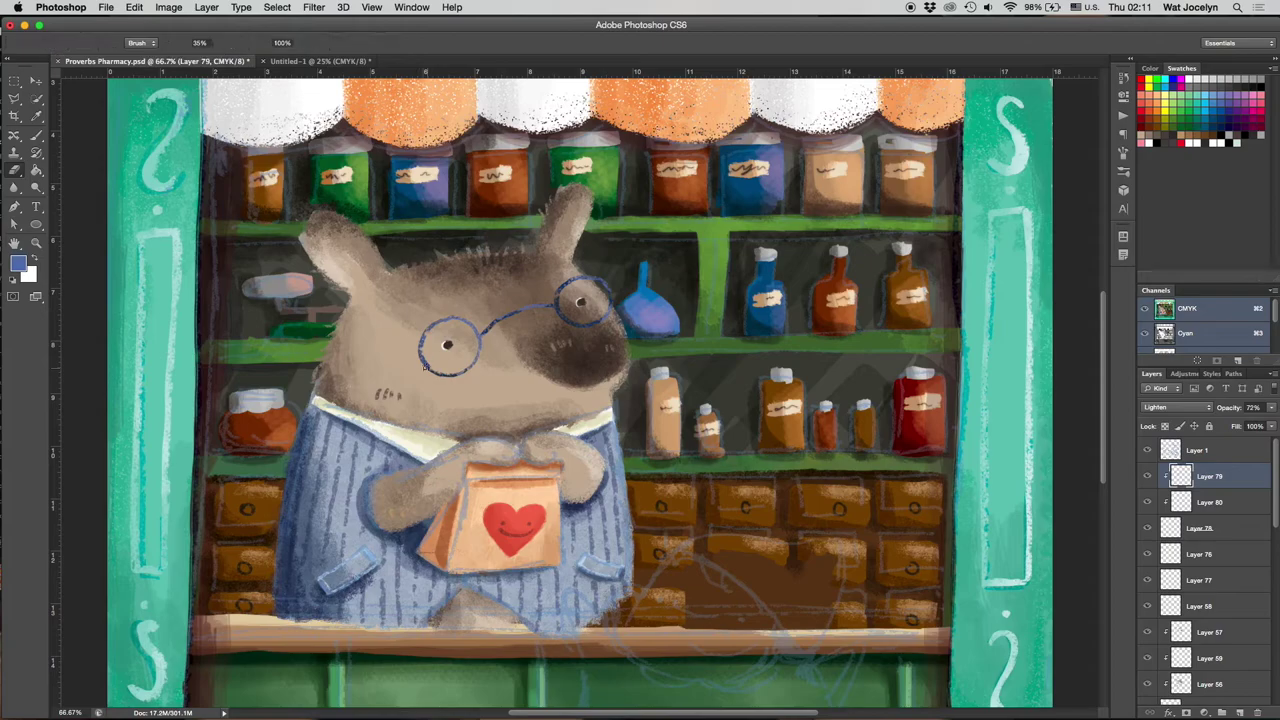
Add a new layer above Layer 76 set to Screen at 39%, then select Layer 78.
left_click(1200, 554)
key("ctrl+shift+alt+n")
key("b")
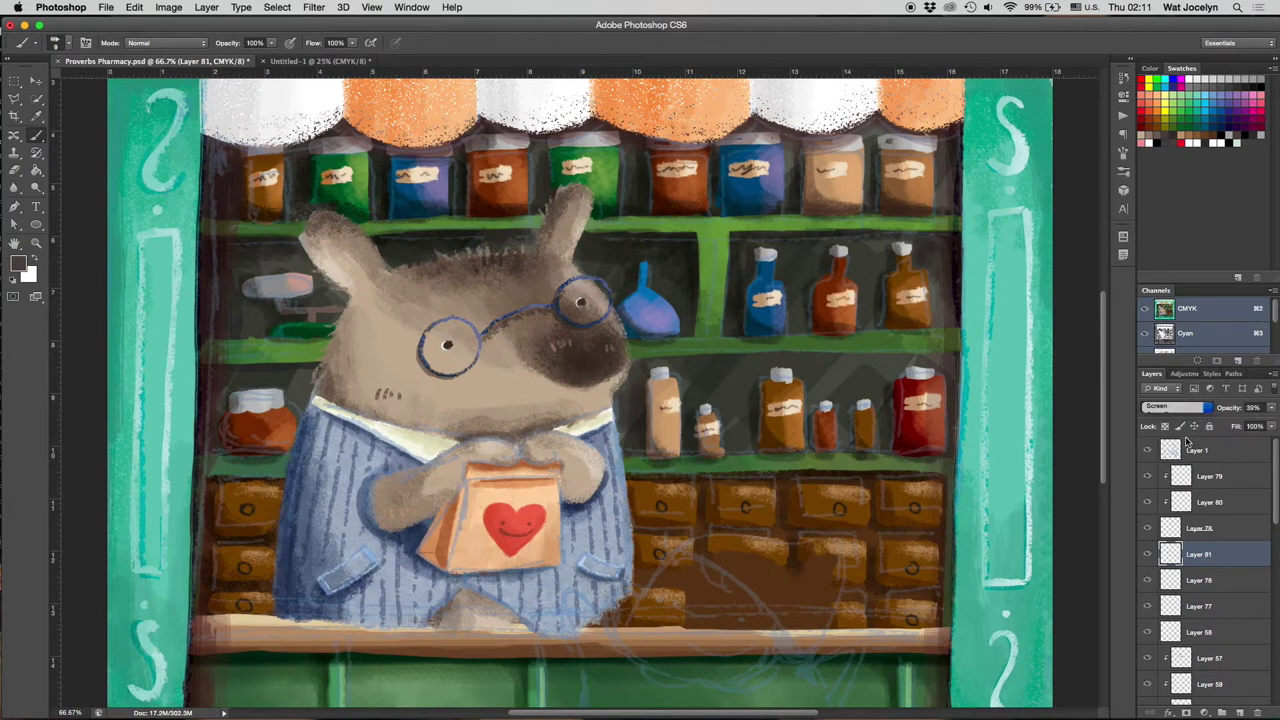
left_click(1177, 407)
left_click(1152, 528)
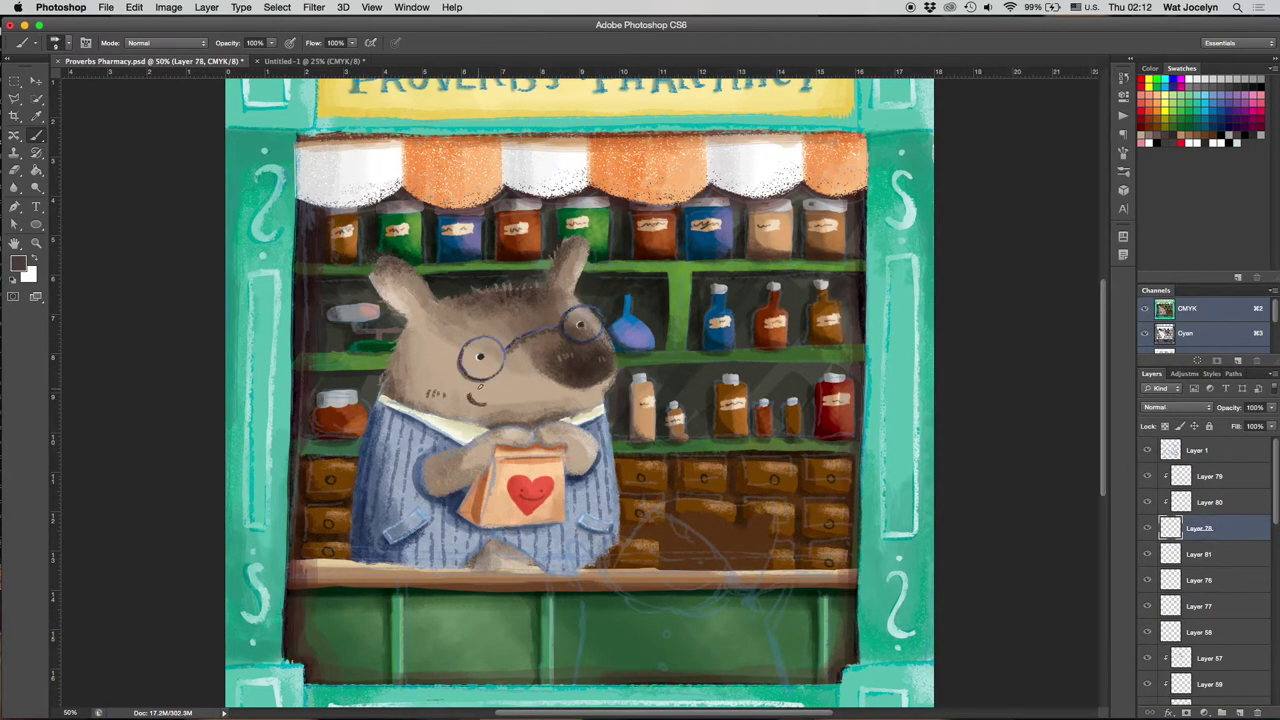
Zoom out to the whole illustration, collapse the layer groups, and drag Bear below Cupboard.
key("ctrl+plus")
key("ctrl+minus")
key("ctrl+minus")
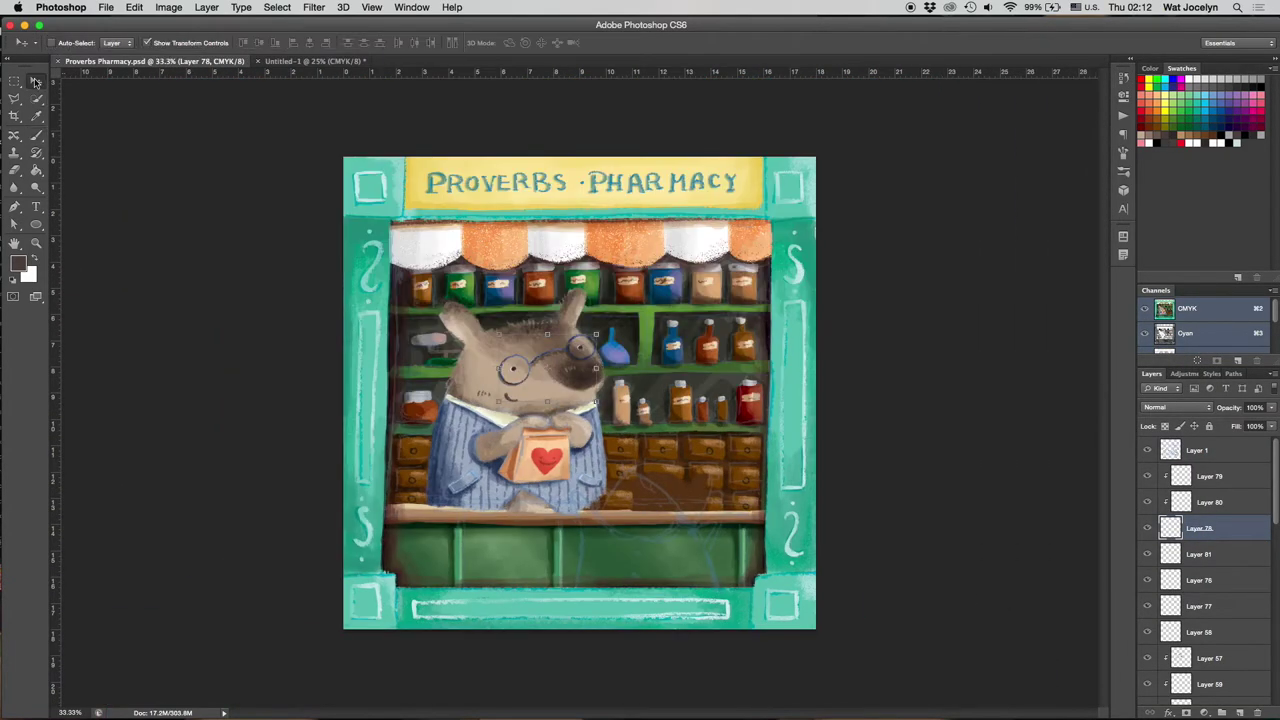
key("v")
left_click(1199, 462)
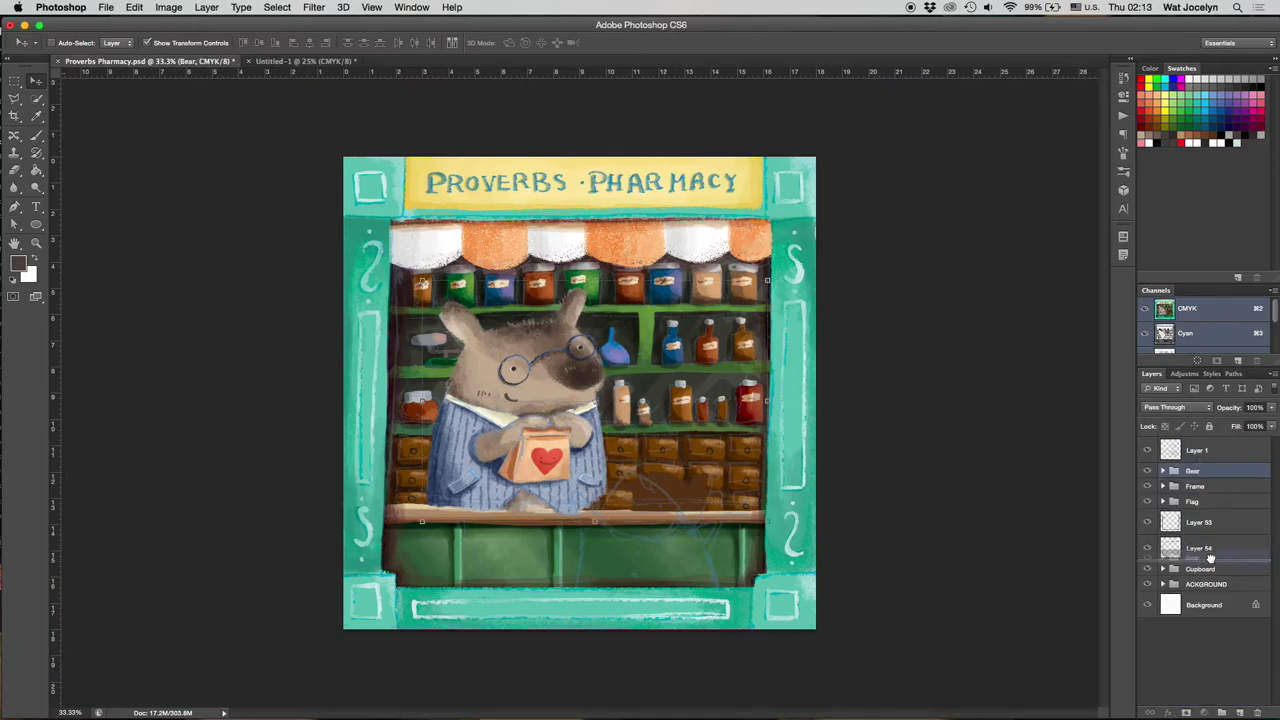
left_click_drag(1211, 516, 1200, 576)
key("ctrl+plus")
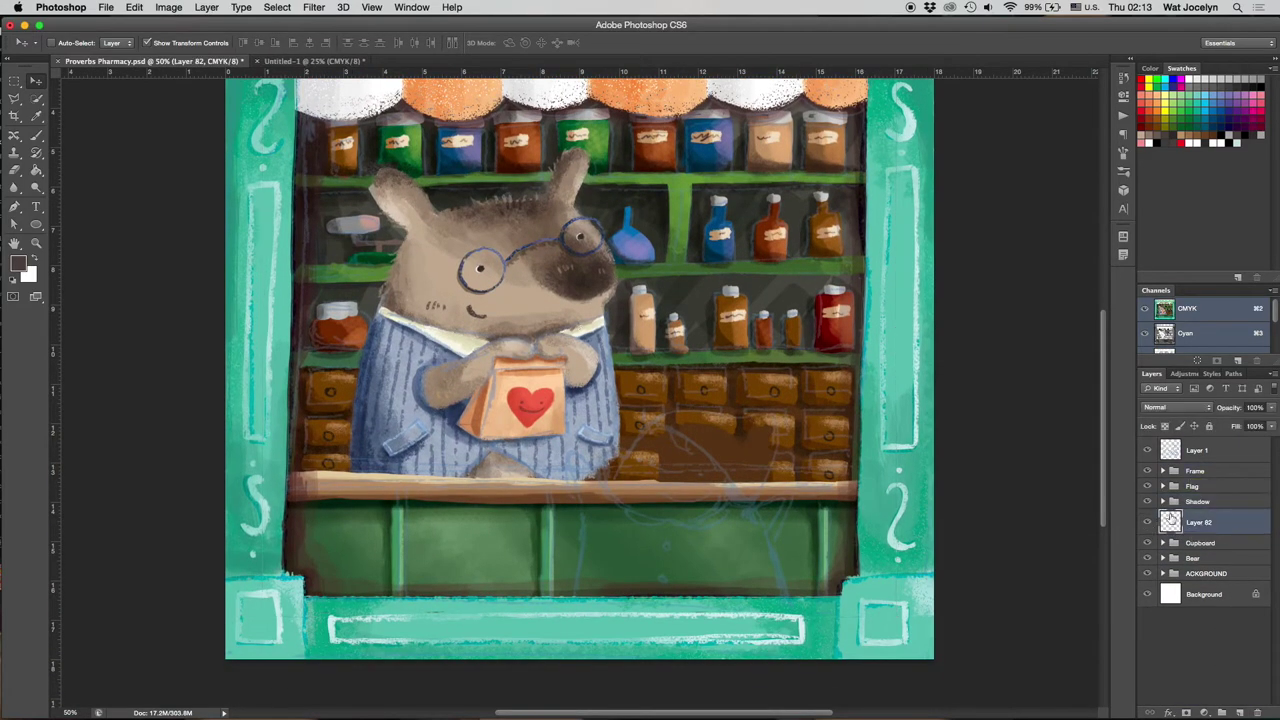